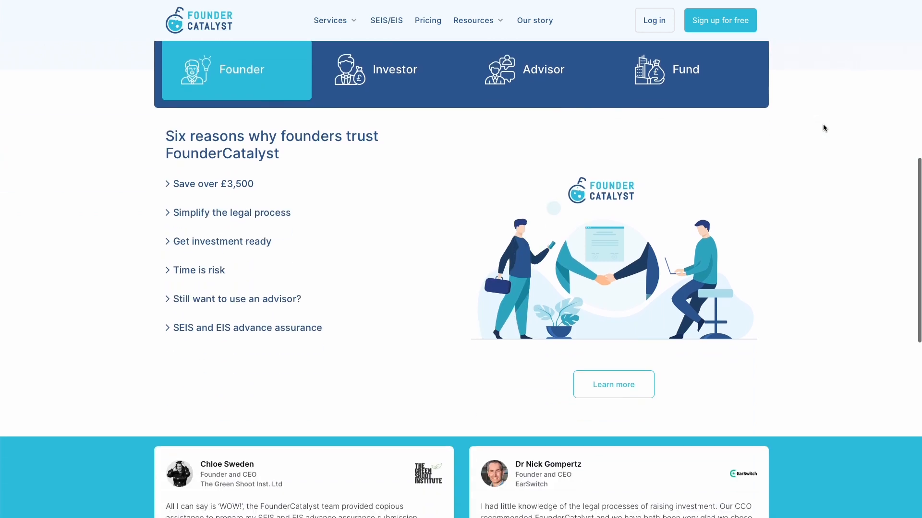
Read through the SEIS and EIS explainer page, then return to the FounderCatalyst home page
scroll(823, 125, down, 5)
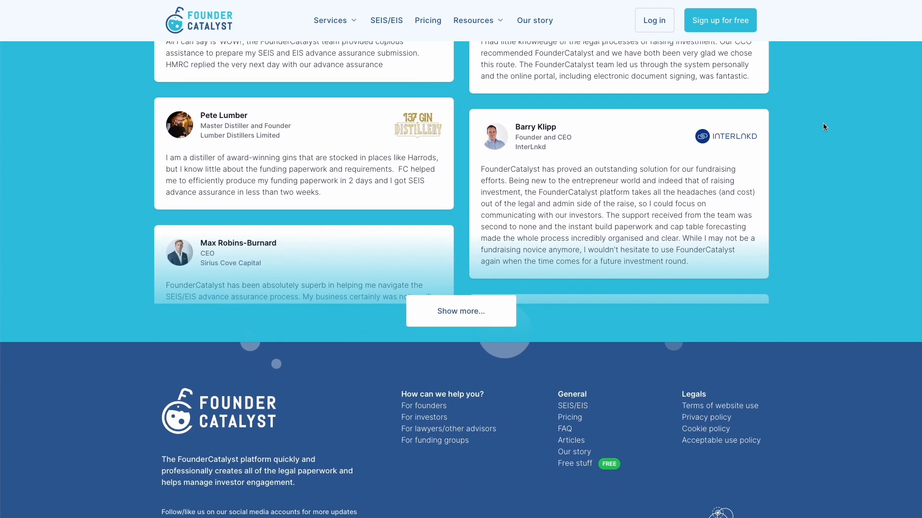
scroll(828, 94, down, 2)
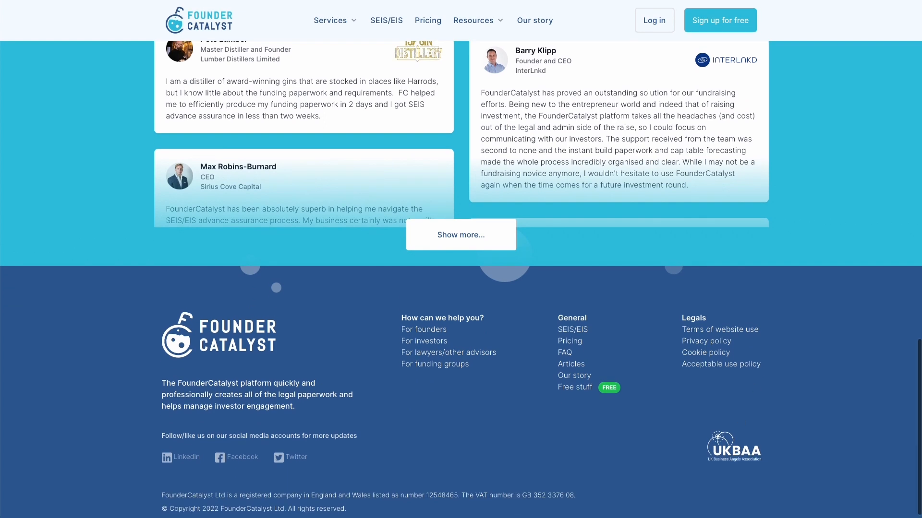
scroll(767, 382, up, 20)
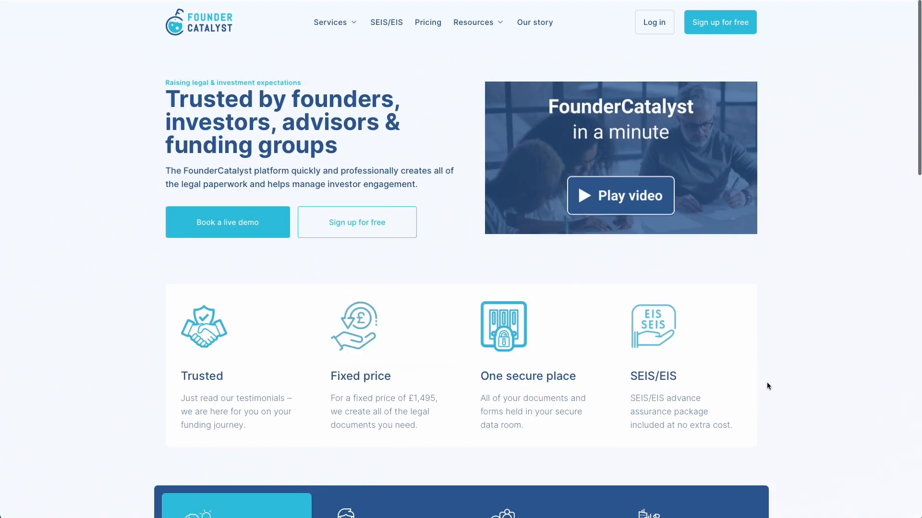
click(387, 20)
scroll(666, 205, down, 5)
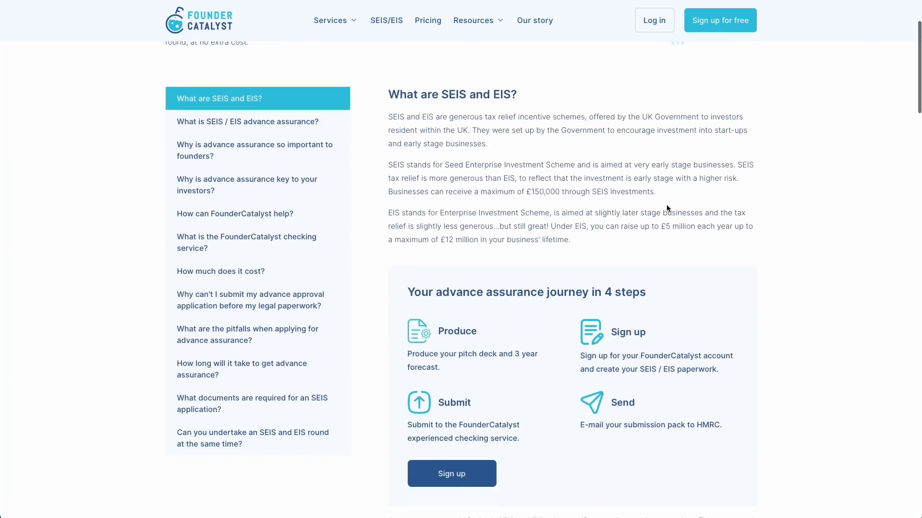
scroll(667, 206, down, 15)
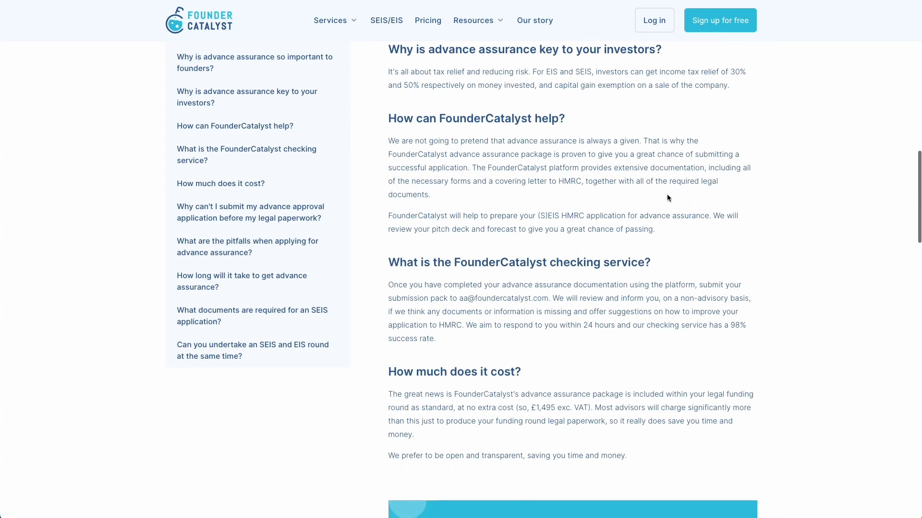
scroll(667, 198, down, 12)
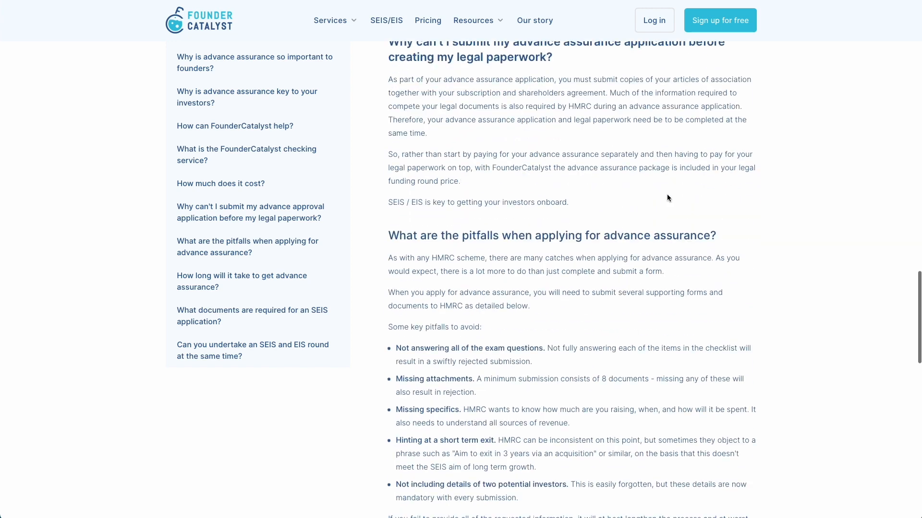
scroll(667, 196, down, 5)
scroll(667, 193, up, 20)
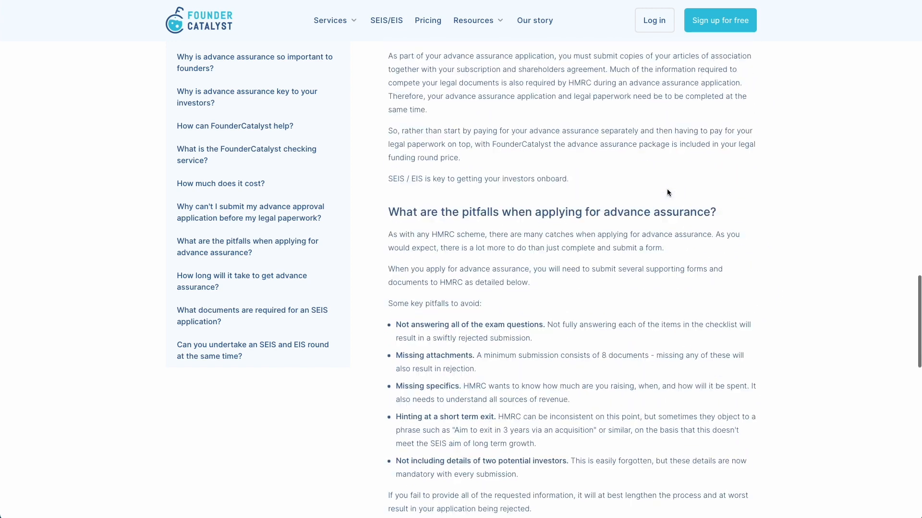
scroll(667, 189, up, 12)
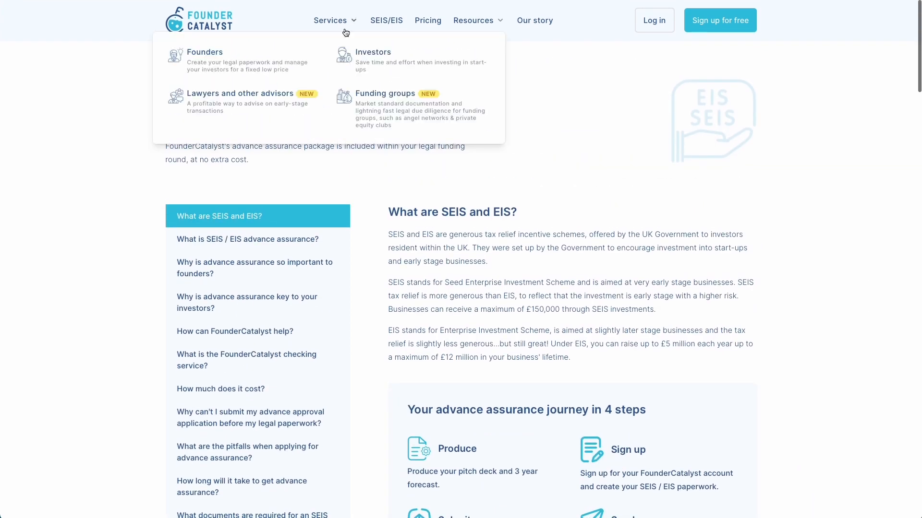
click(218, 15)
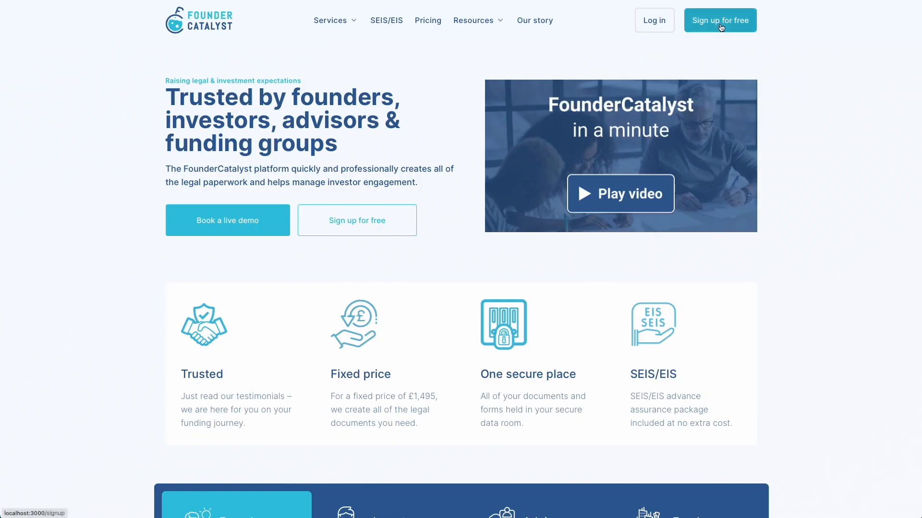
Register with the founder's name, e-mail and password, opt into the newsletter, and confirm via the welcome email
click(720, 21)
text(John)
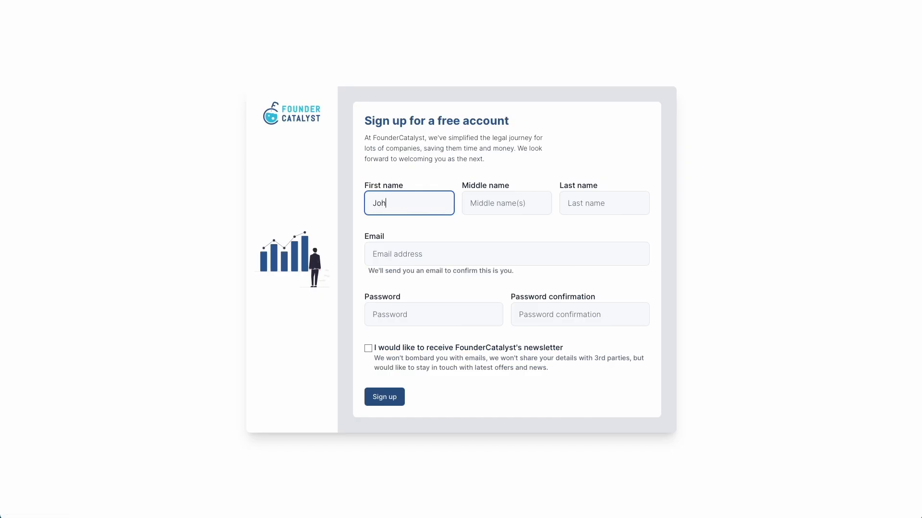
key(Tab)
key(Tab)
text(Smith)
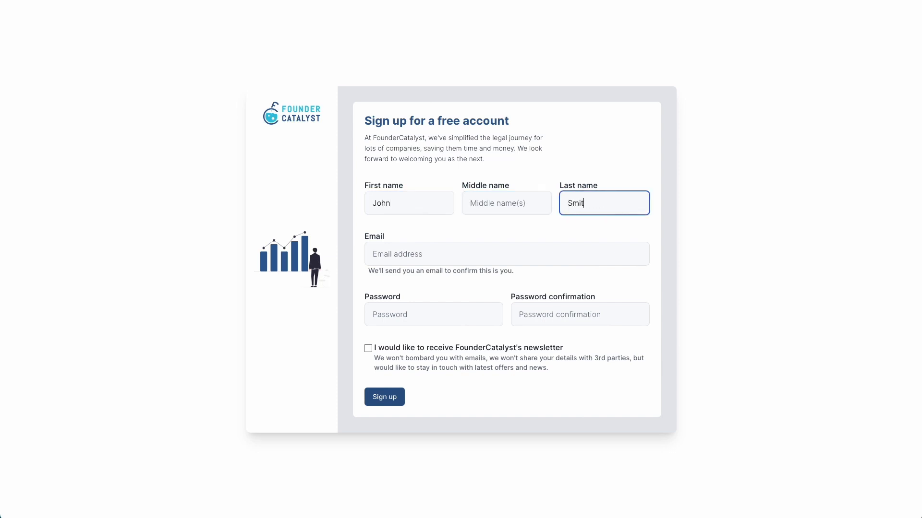
key(Tab)
text(john.smith@example.com)
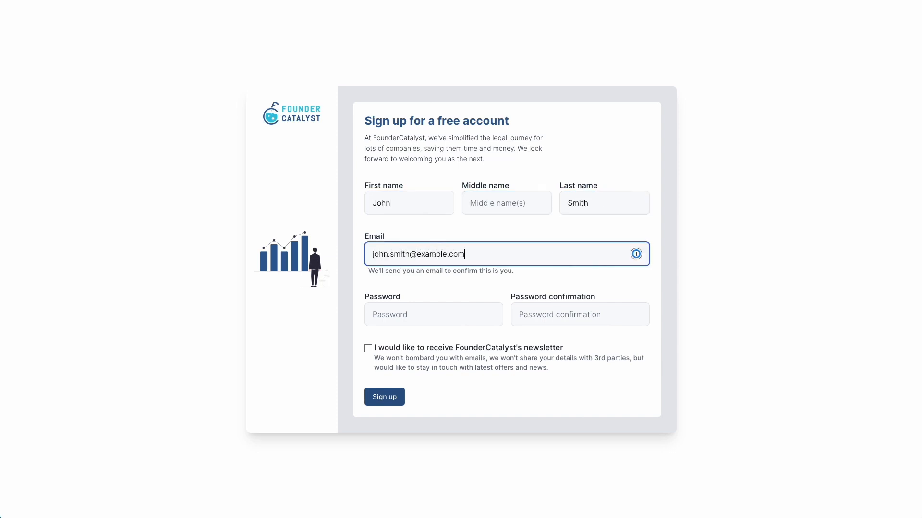
key(Tab)
text(password)
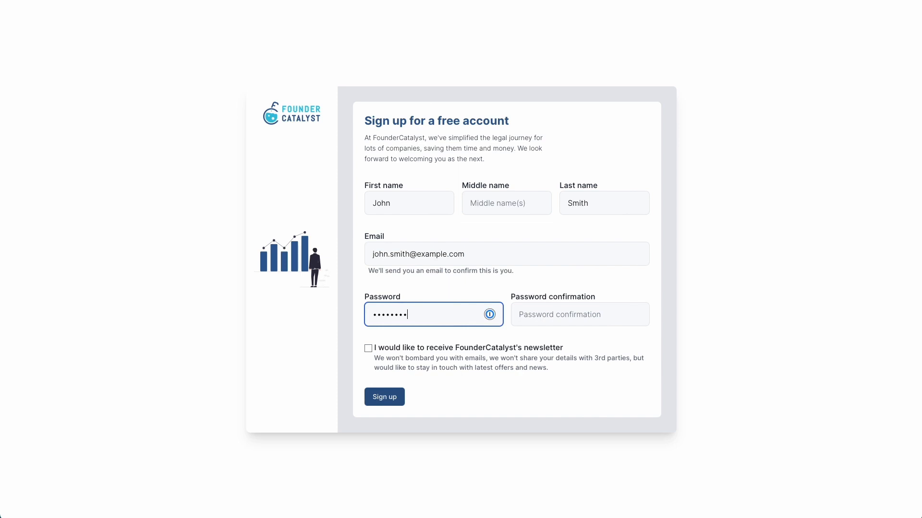
key(Tab)
text(password)
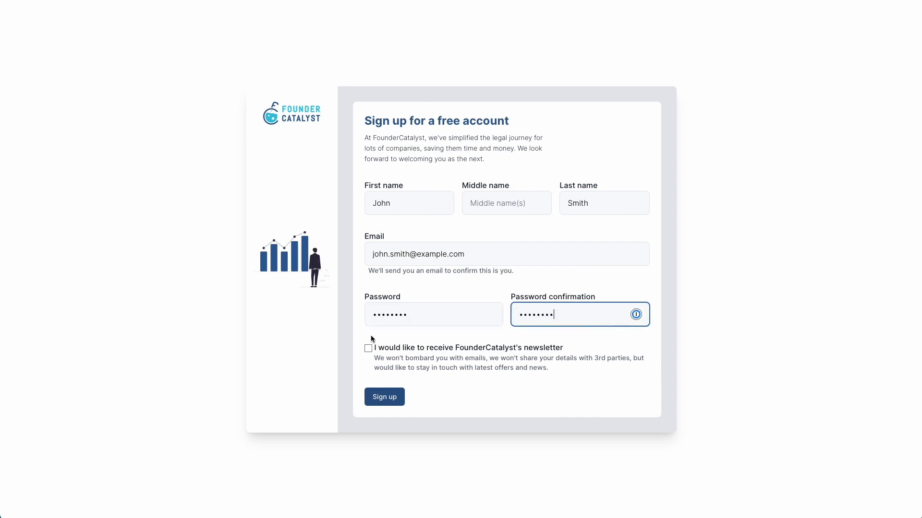
click(368, 348)
click(387, 397)
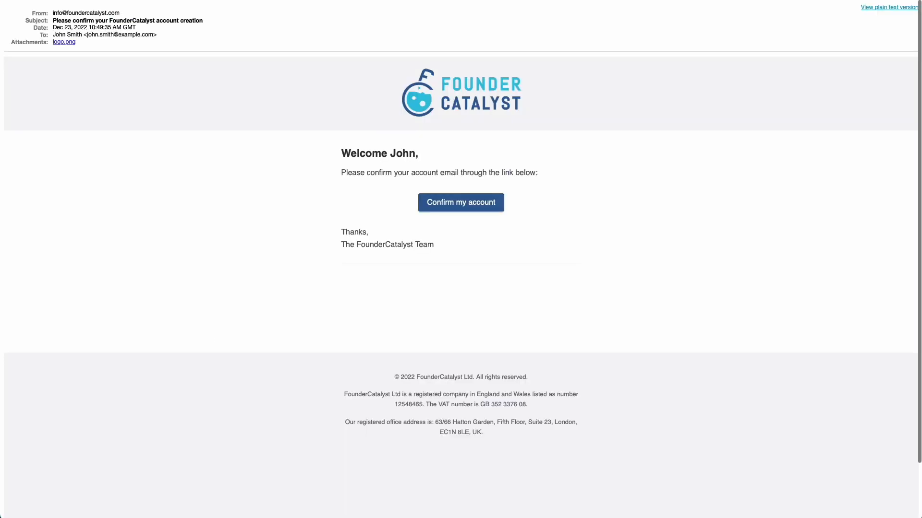
click(469, 206)
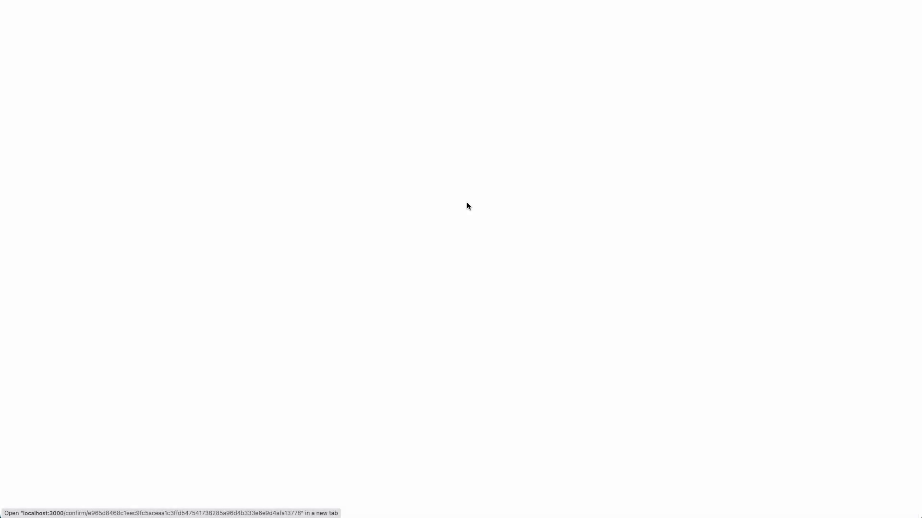
Log in with the account e-mail and password, with Remember me ticked
text(john.smith@example.com)
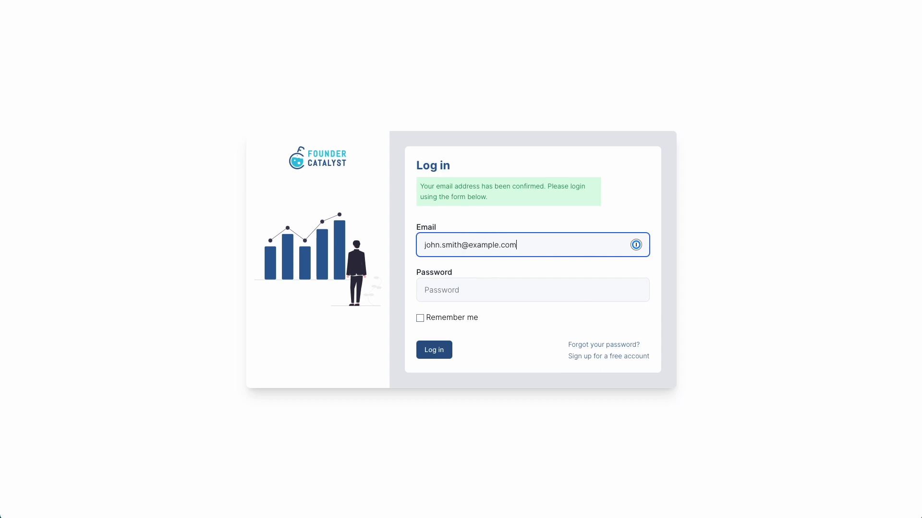
key(Tab)
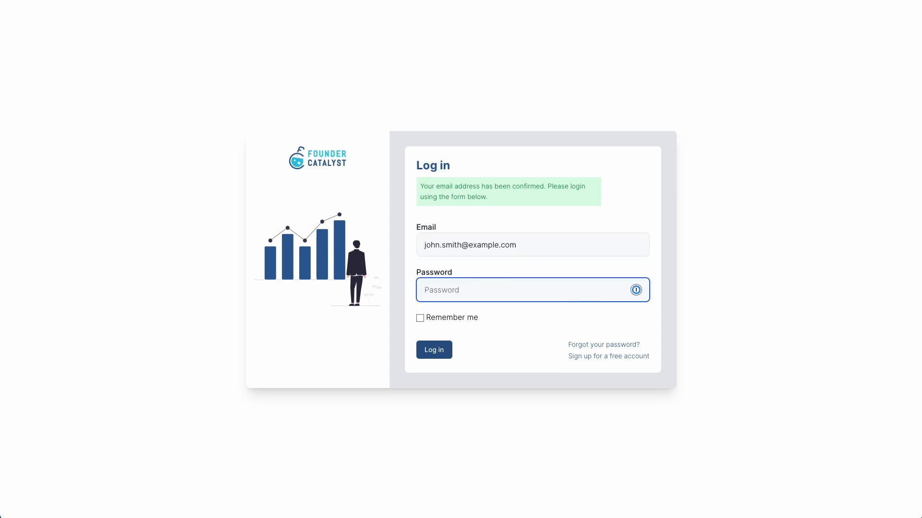
text(password)
click(451, 318)
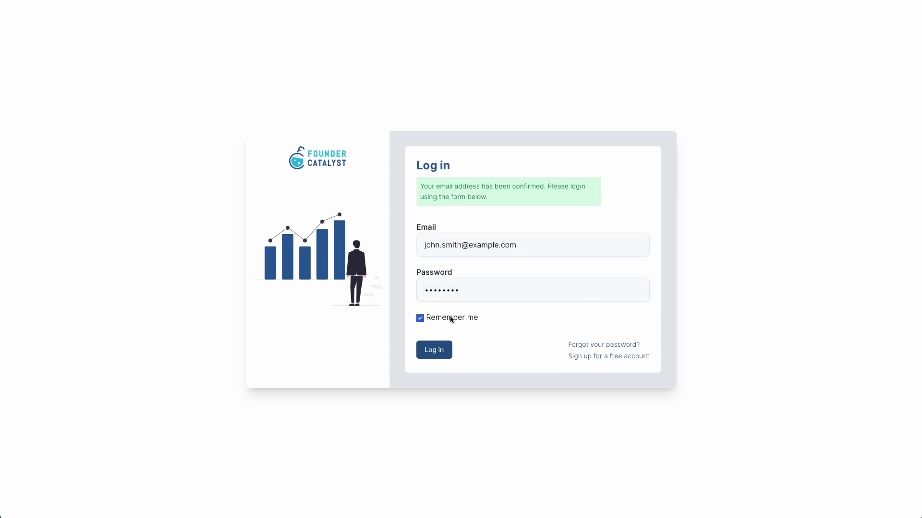
click(435, 350)
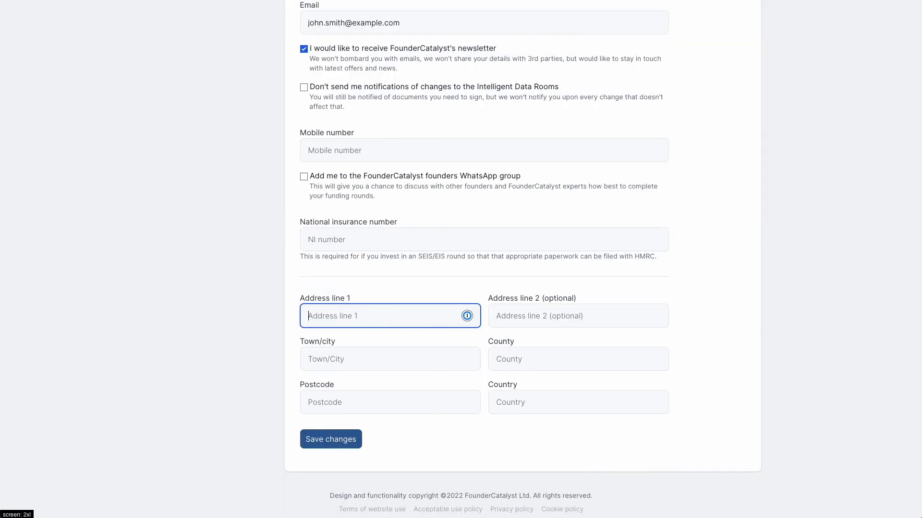
Save the founder's street, town, county, postcode and United Kingdom as the profile address
text(1 Any Street)
key(Tab)
key(Tab)
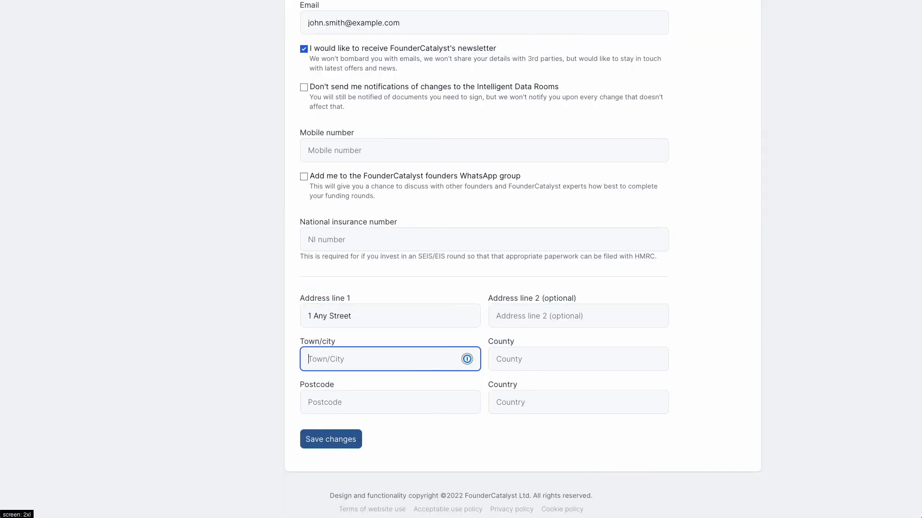
text(Sometown)
key(Tab)
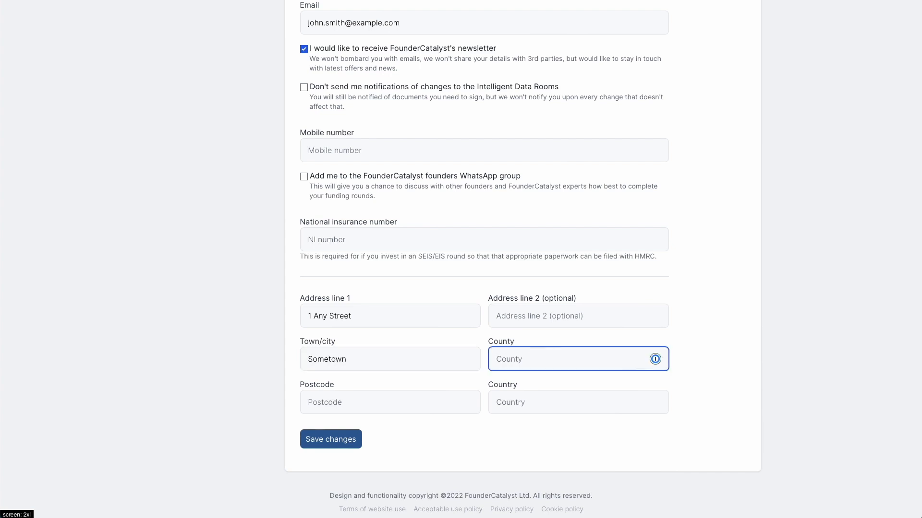
text(Someshire)
key(Tab)
text(SS1 1AS)
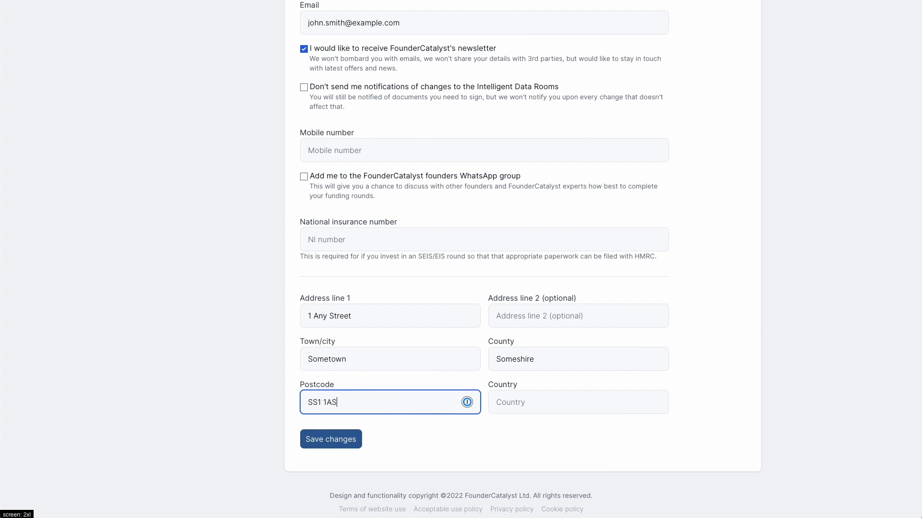
key(Tab)
text(United Kingdom)
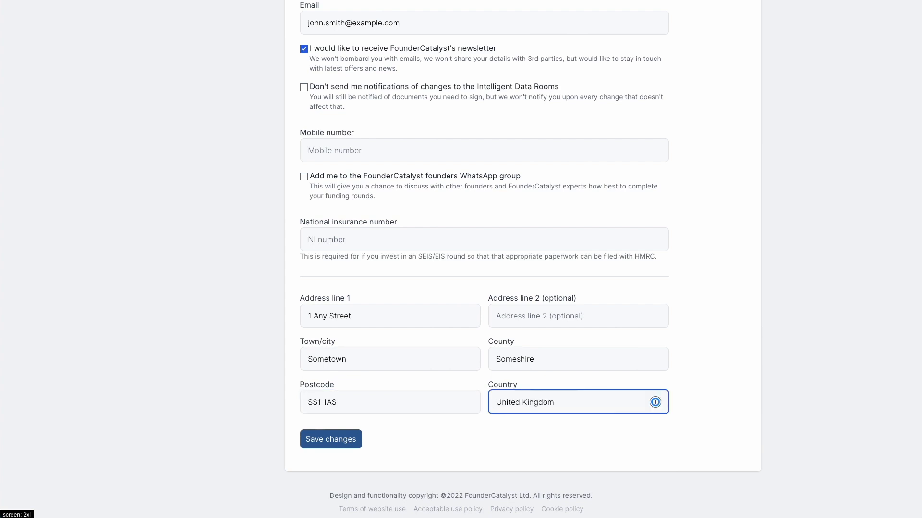
click(328, 445)
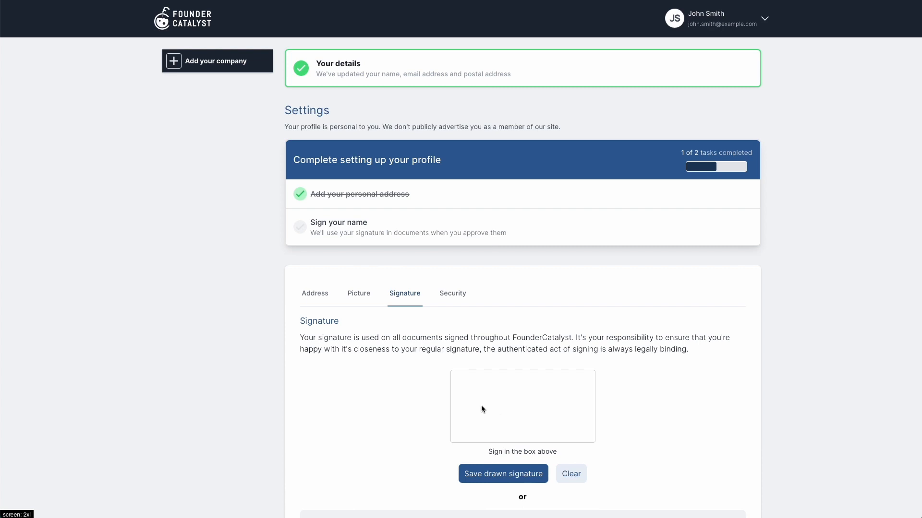
Draw a signature in the Signature box and save it to the profile
mouse_move(482, 408)
mouse_down()
mouse_move(572, 418)
mouse_move(468, 424)
mouse_move(543, 422)
mouse_up()
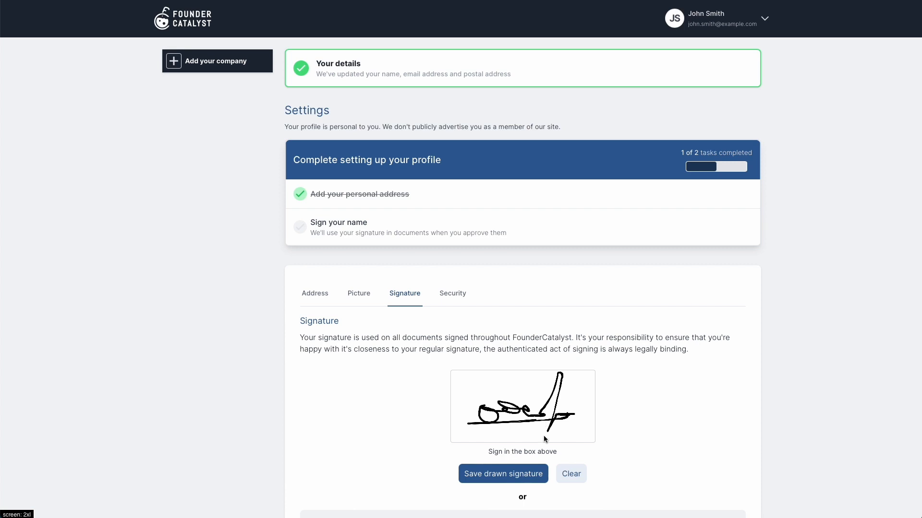
click(522, 475)
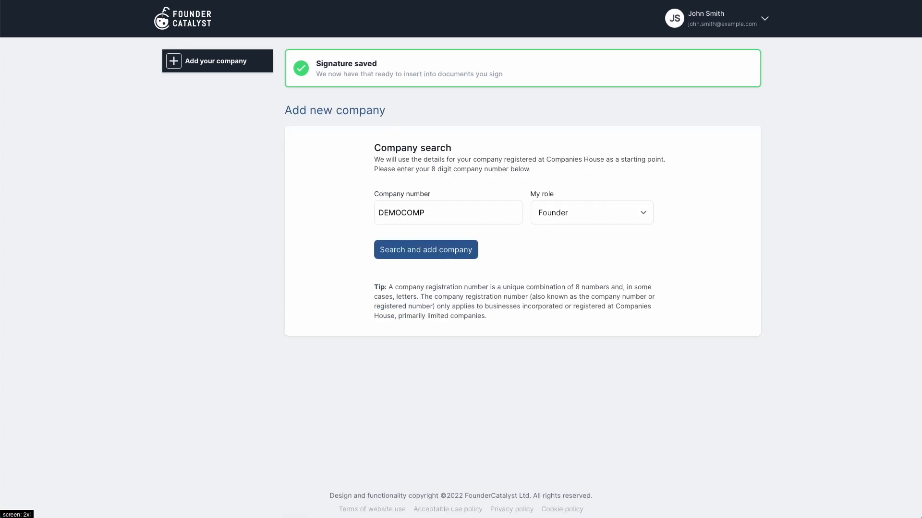
Add company DEMOCOMP and upload the FC Example image, cropped to the whole logo, as its logo
click(437, 257)
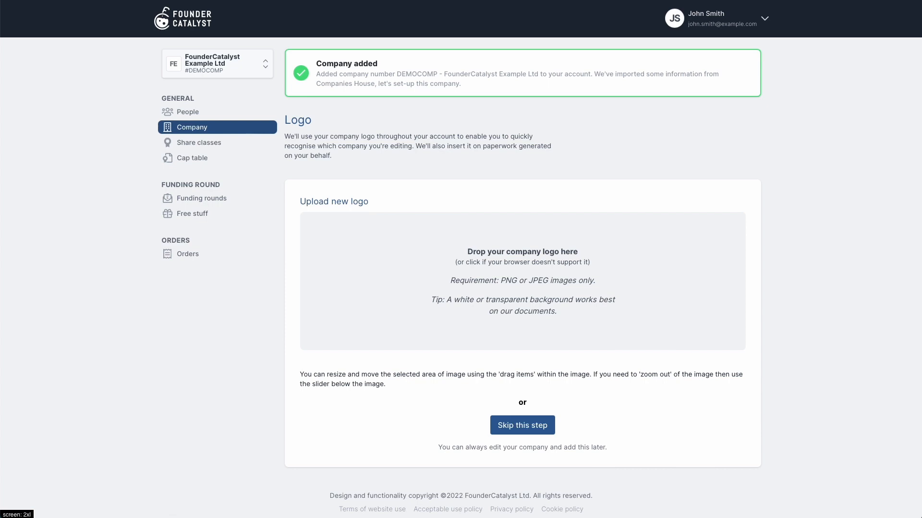
drag(900, 240, 559, 274)
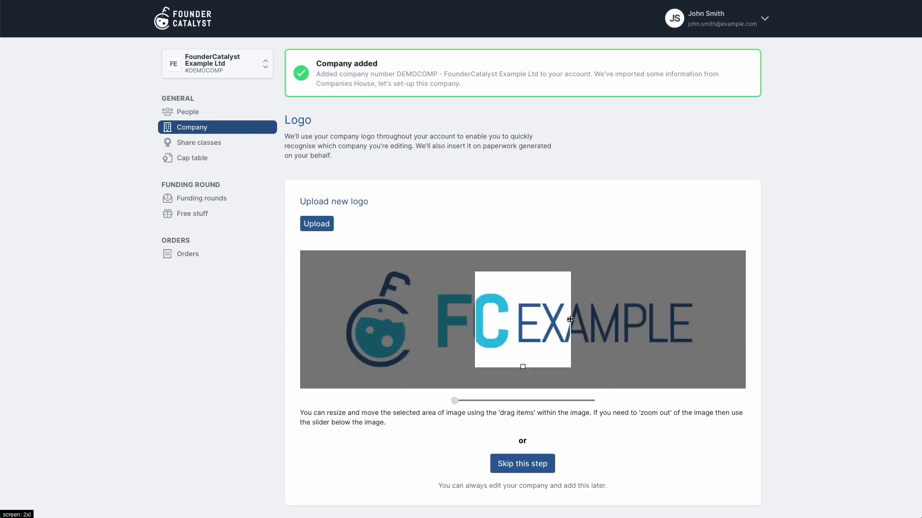
drag(570, 321, 883, 344)
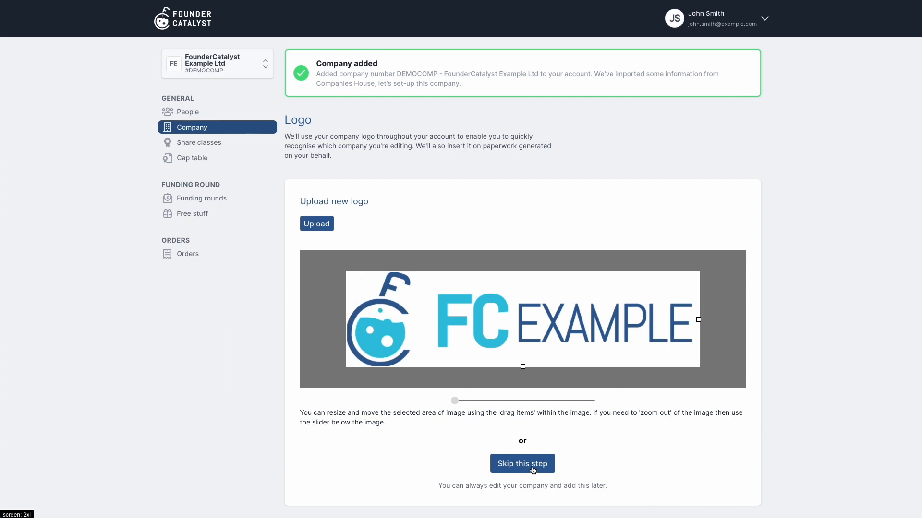
click(313, 225)
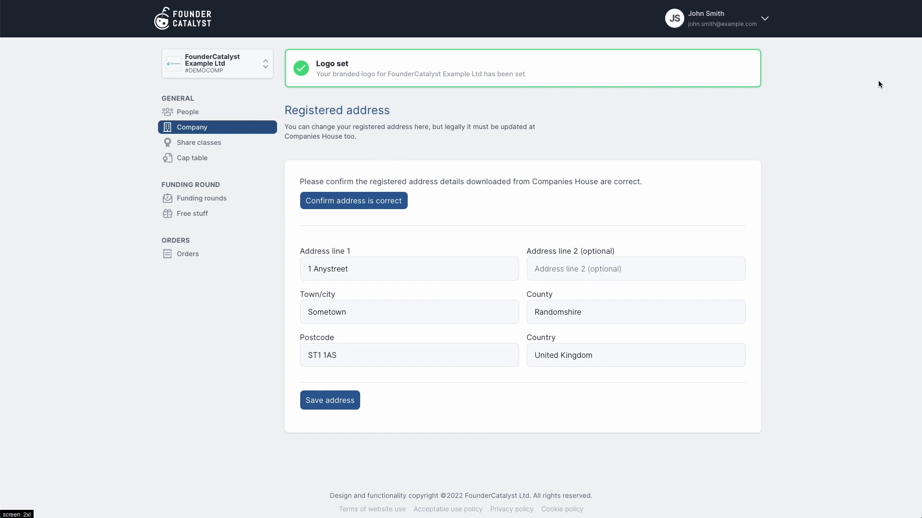
Confirm the registered address, reuse it for correspondence, and enter the company's formal-notices e-mail
click(372, 203)
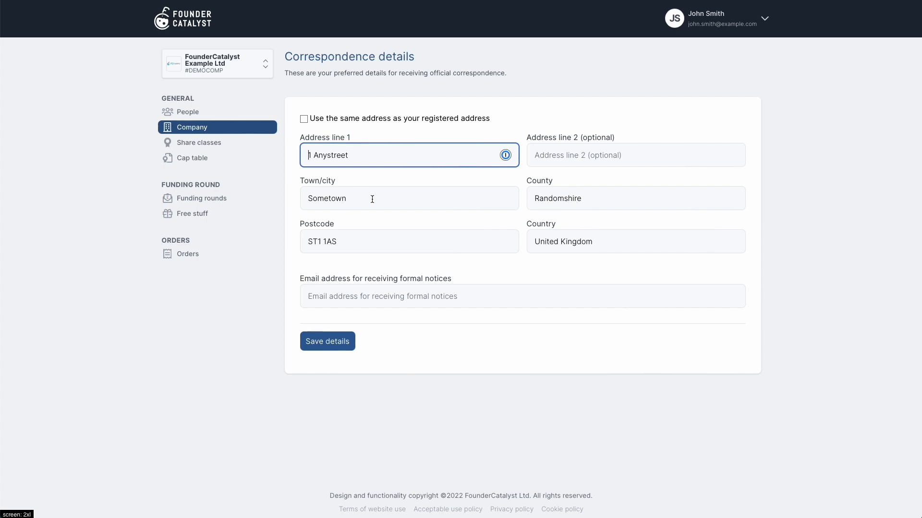
click(304, 119)
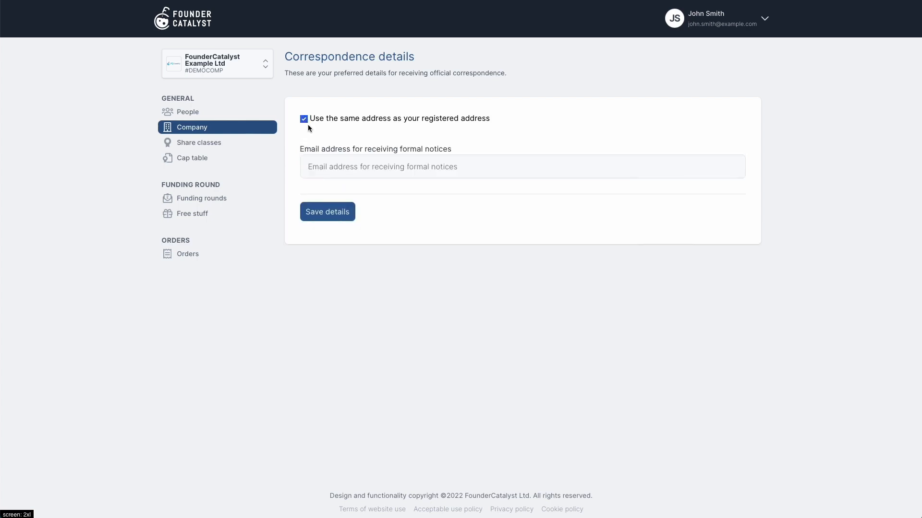
click(330, 167)
text(dem)
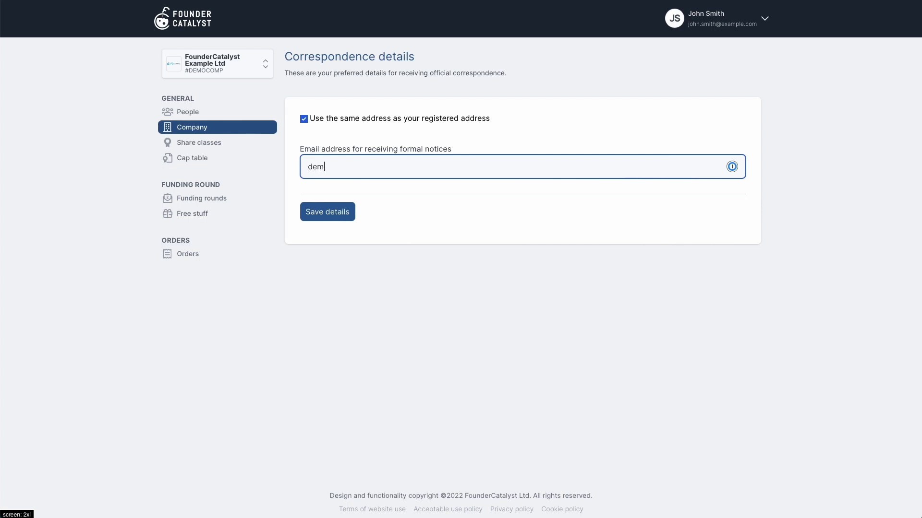
text(ocomp@example.com)
Save the correspondence details and enter bank name MyBank with the account number and sort code
click(331, 216)
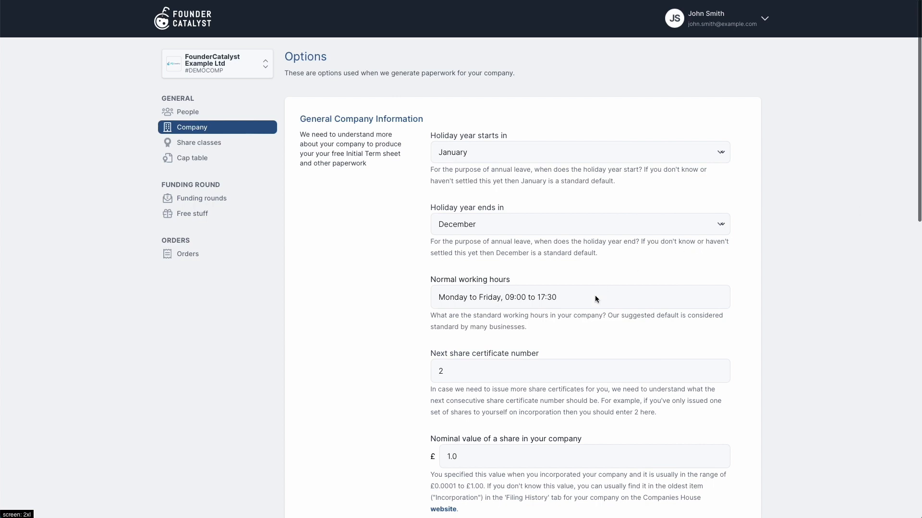
scroll(594, 295, down, 3)
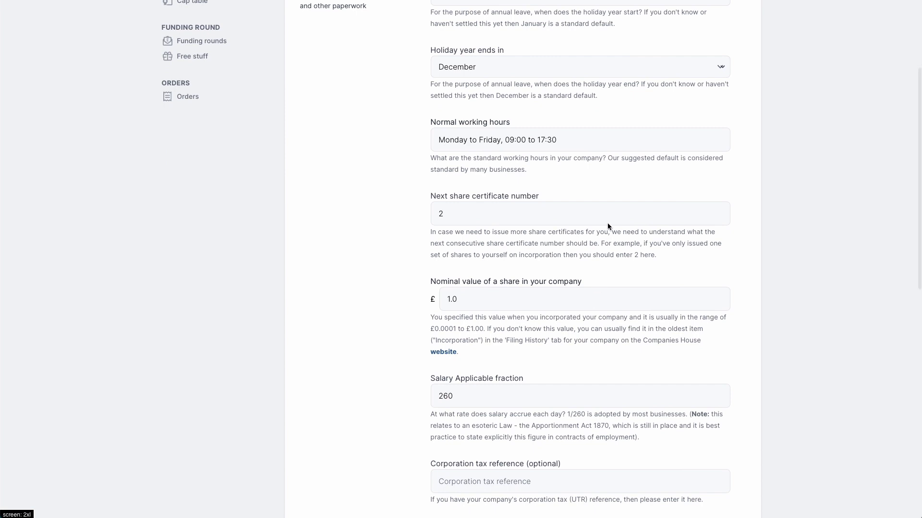
scroll(578, 304, down, 3)
scroll(578, 304, down, 5)
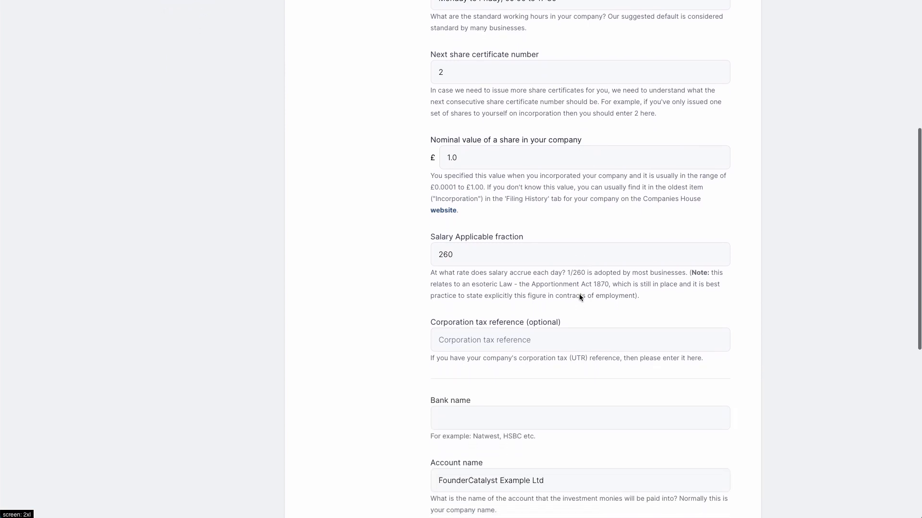
scroll(579, 297, down, 2)
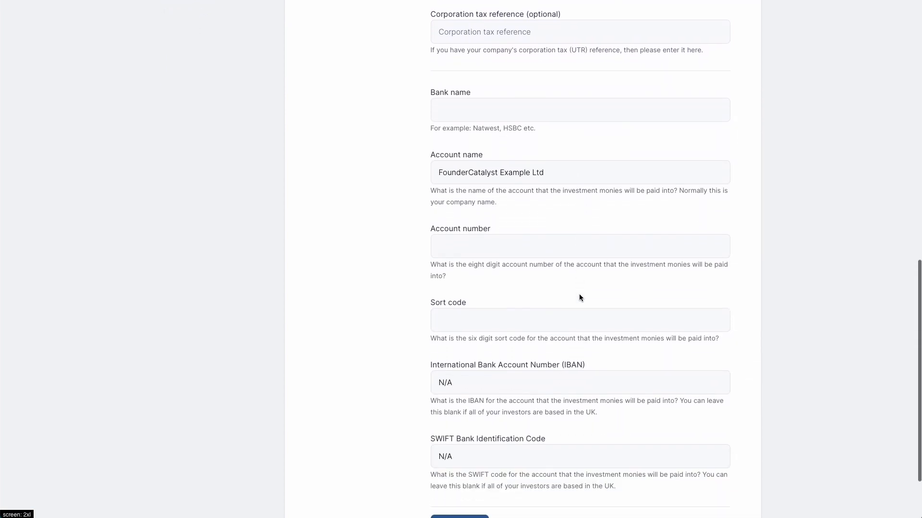
click(519, 107)
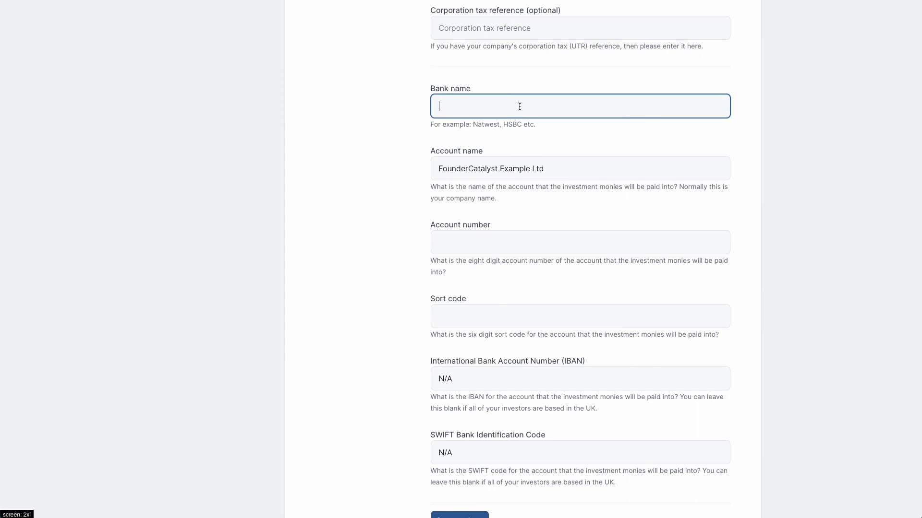
text(MyBank)
click(480, 237)
text(12345678)
click(476, 315)
text(12)
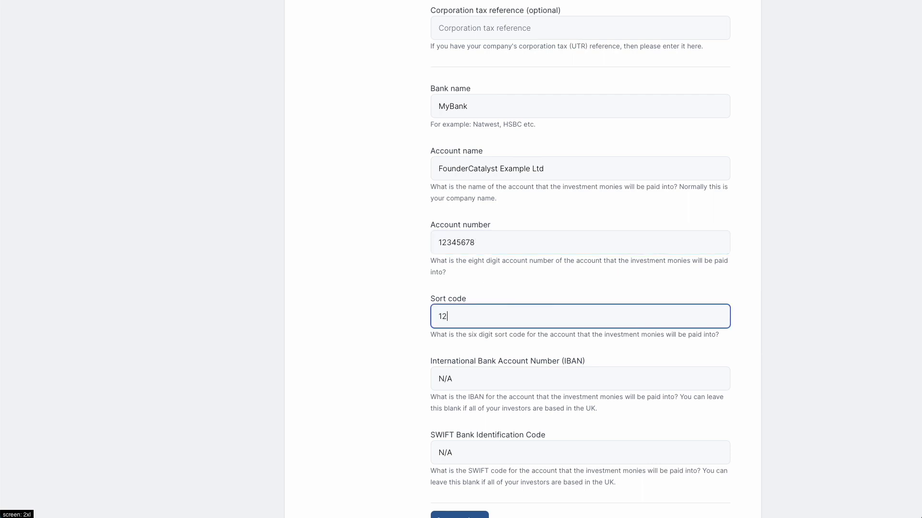
text(-34-56)
scroll(472, 378, down, 2)
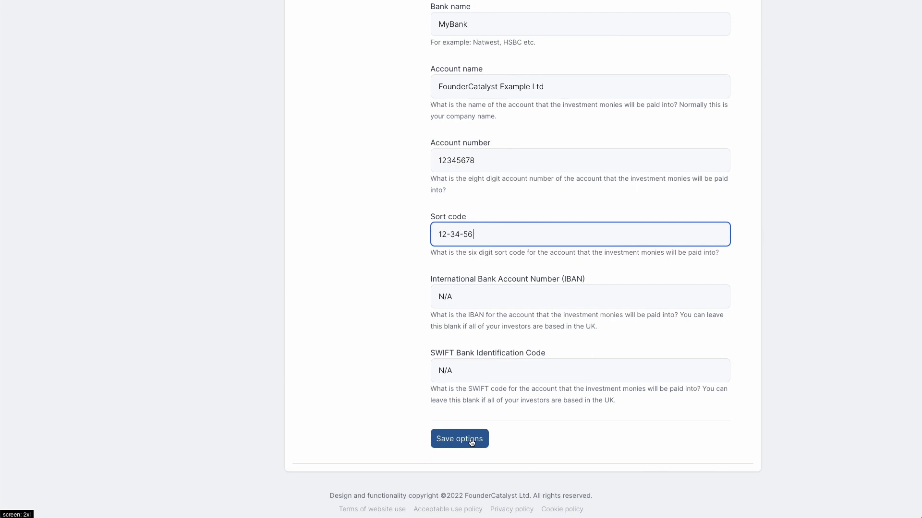
Save the company options and mark yourself as one of the founders
click(472, 440)
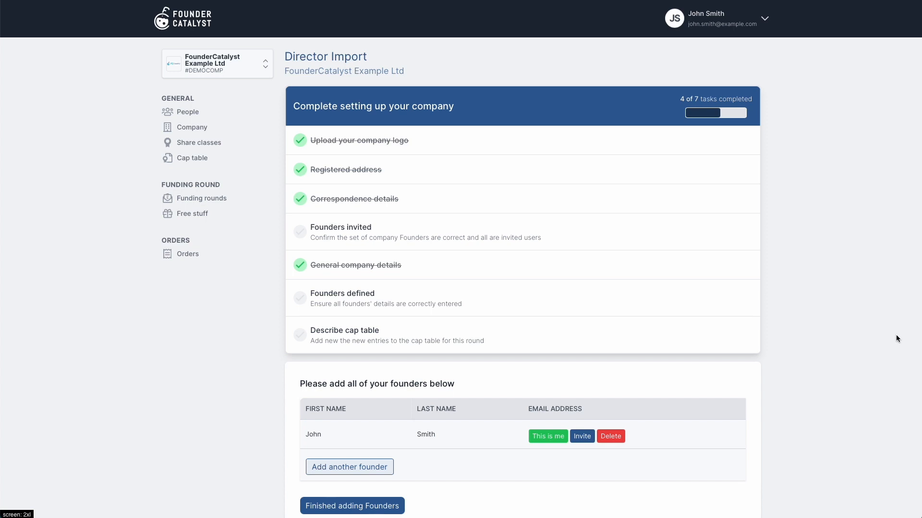
scroll(804, 384, down, 2)
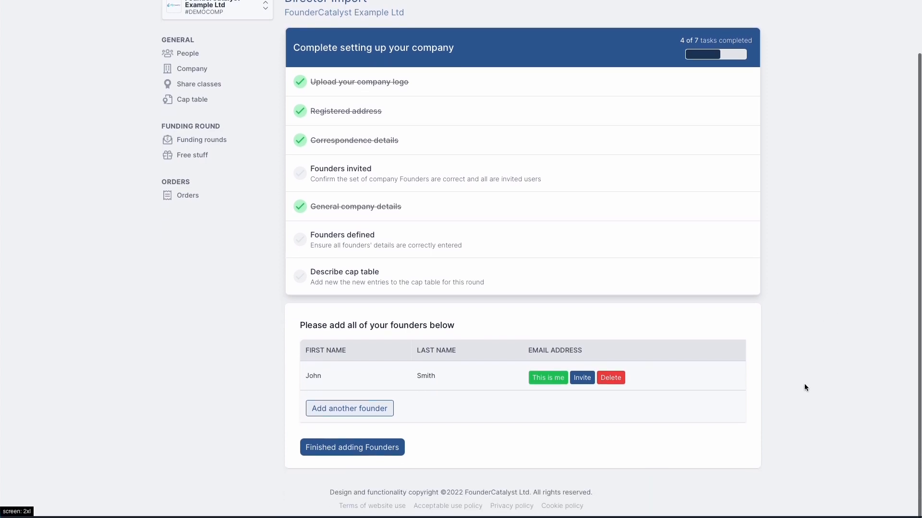
click(554, 387)
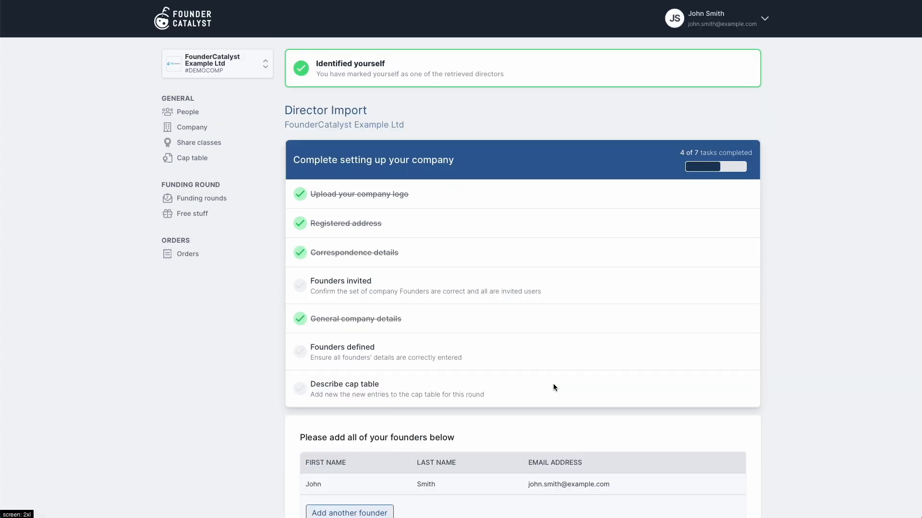
scroll(553, 384, down, 3)
Add a second founder with their name, e-mail and home address, then finish the founders list
click(349, 412)
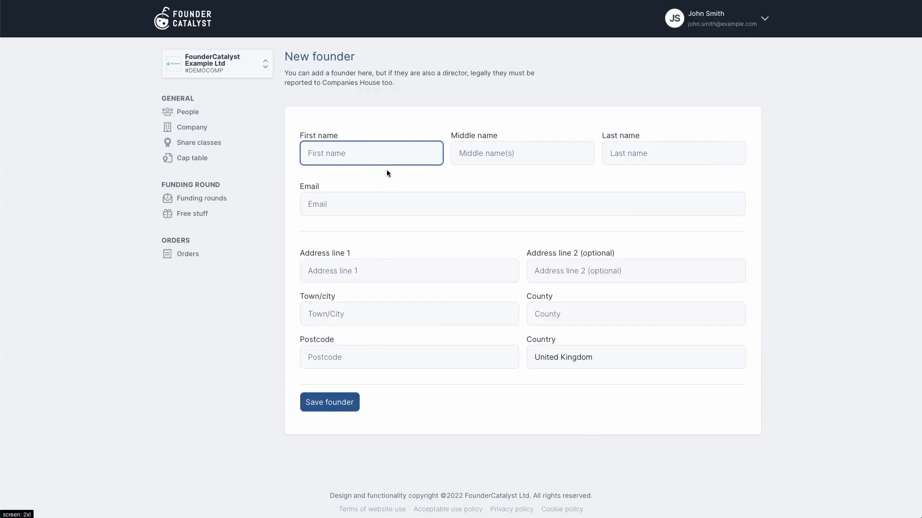
text(Jane)
key(Tab)
key(Tab)
text(Doe)
key(Tab)
text(jane.doe@example.com)
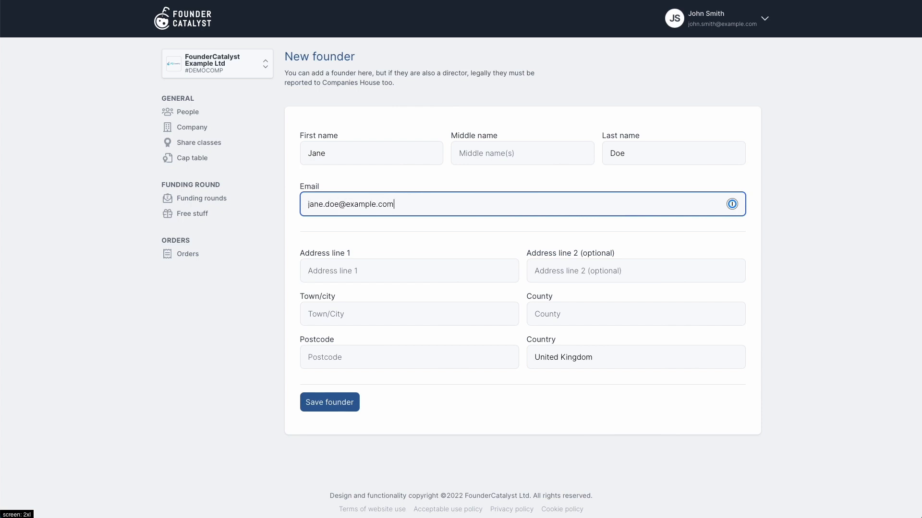
key(Tab)
text(1 Some Street)
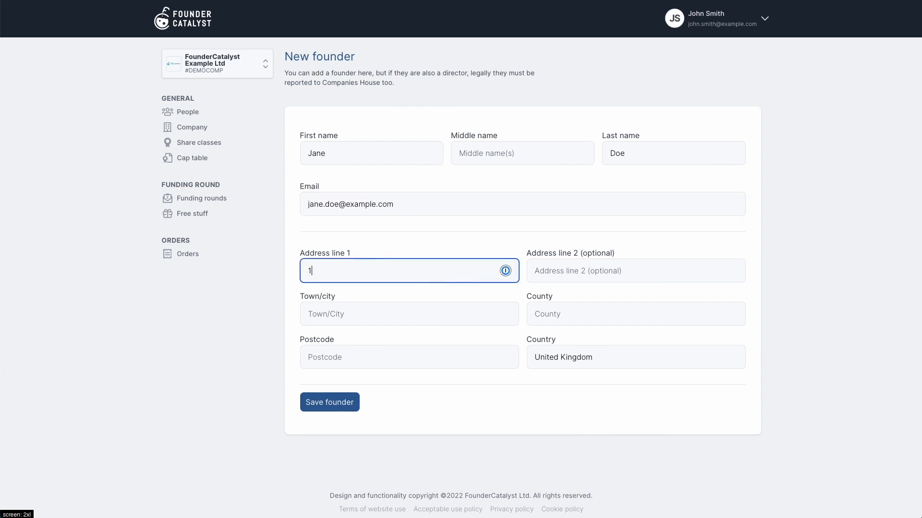
key(Tab)
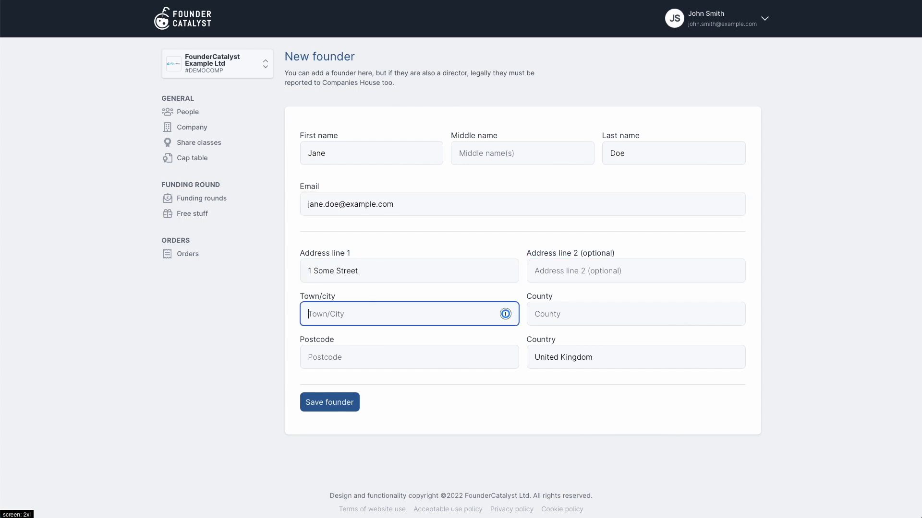
text(Newtown)
key(Tab)
text(Someshire)
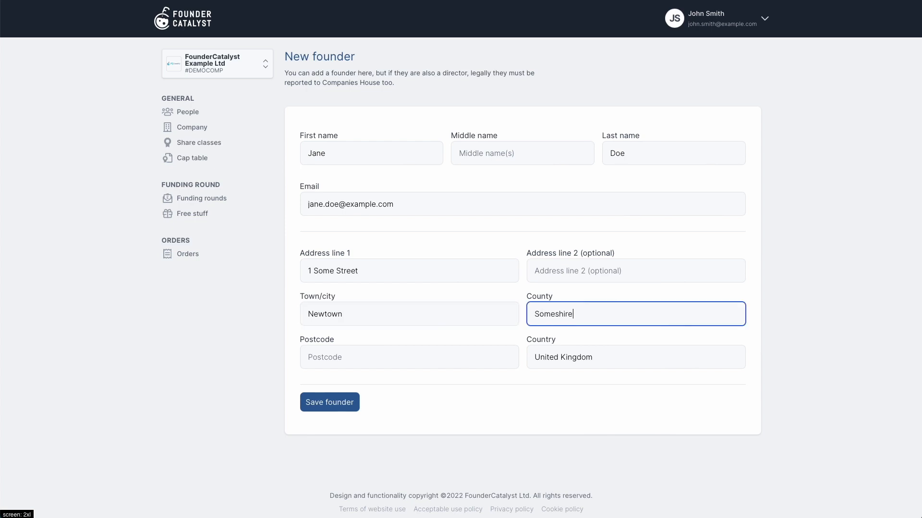
key(Tab)
text(SS1)
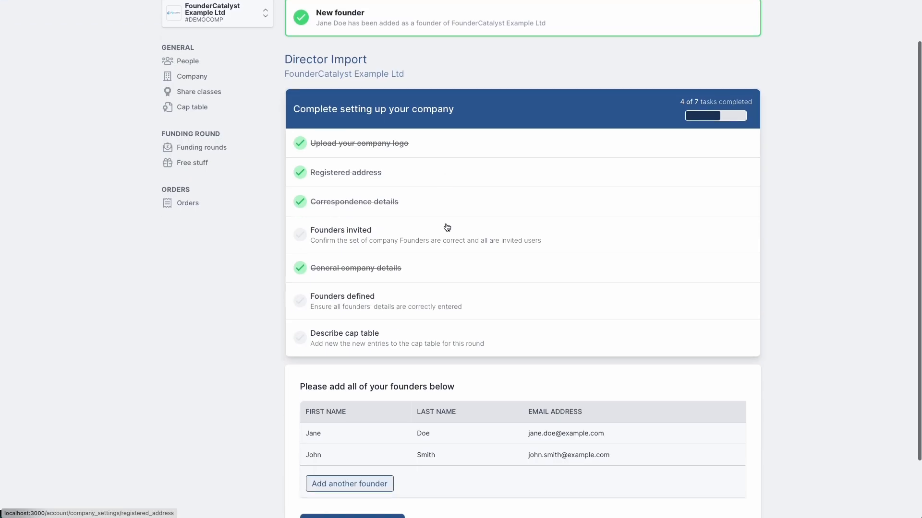
scroll(445, 228, down, 3)
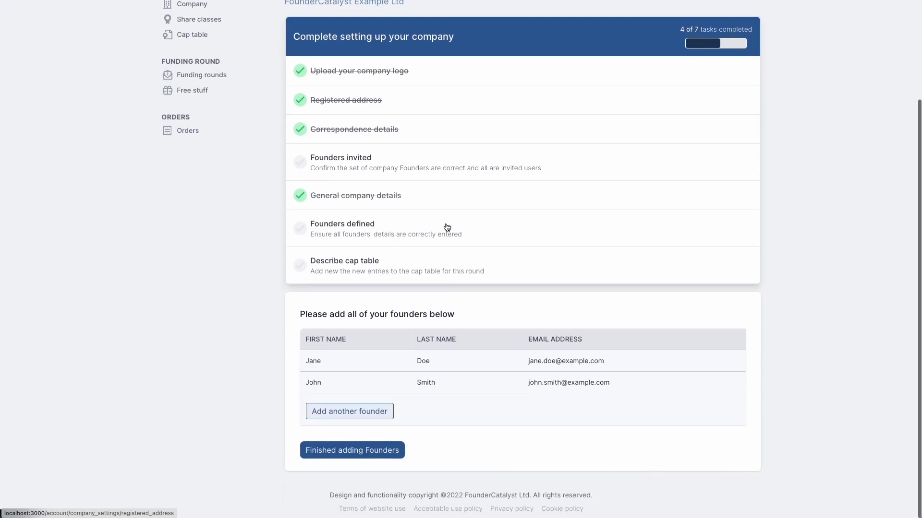
click(362, 456)
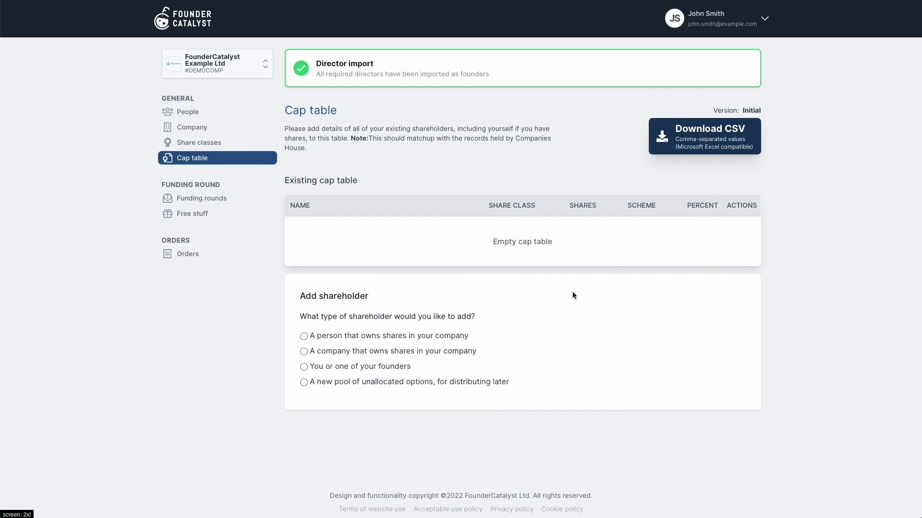
Add the first founder to the cap table with 1000 Ordinary shares
click(363, 367)
click(347, 403)
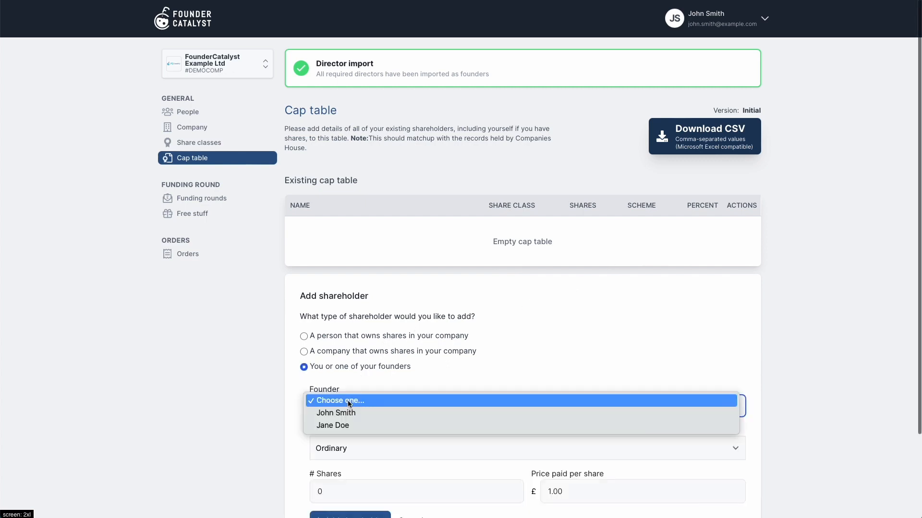
click(346, 412)
scroll(346, 412, down, 2)
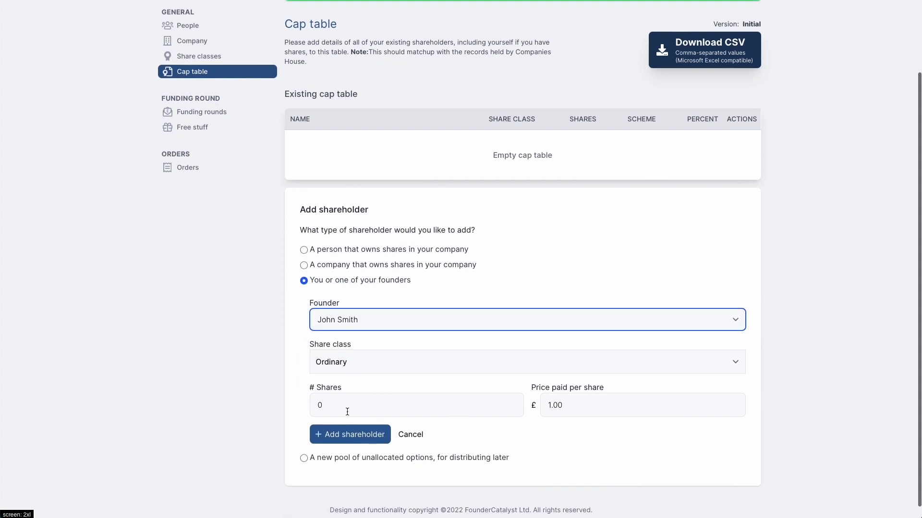
click(347, 412)
text(1000)
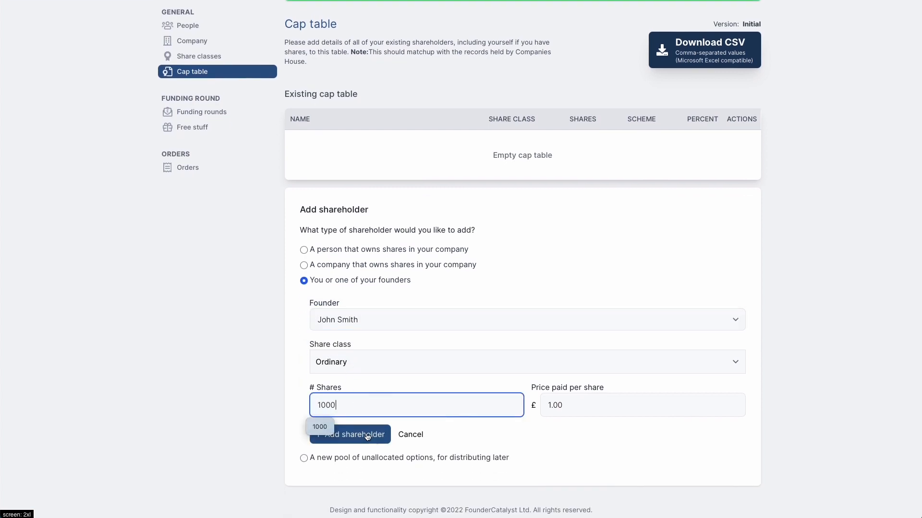
click(367, 435)
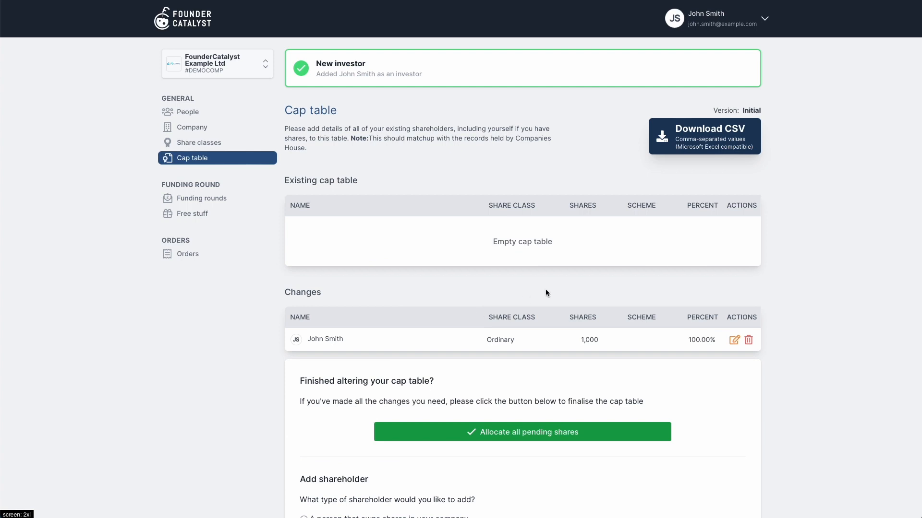
Add the second founder with 1000 shares and allocate all pending shares
scroll(545, 292, down, 3)
click(391, 422)
scroll(391, 428, down, 2)
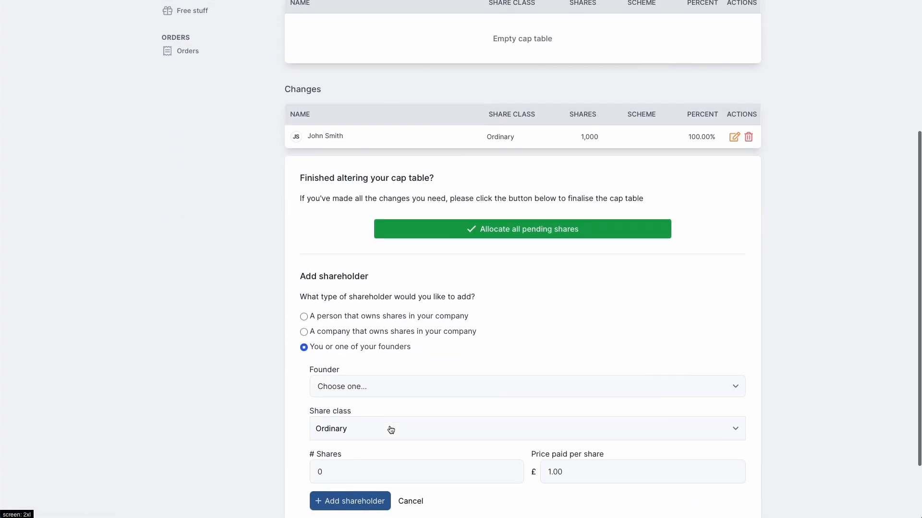
click(373, 389)
click(369, 402)
scroll(348, 410, down, 1)
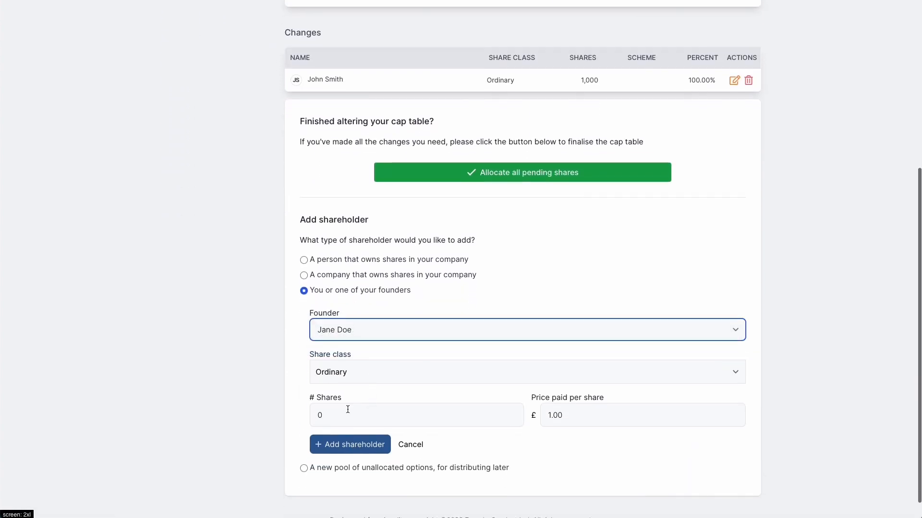
double_click(347, 409)
text(1000)
click(356, 449)
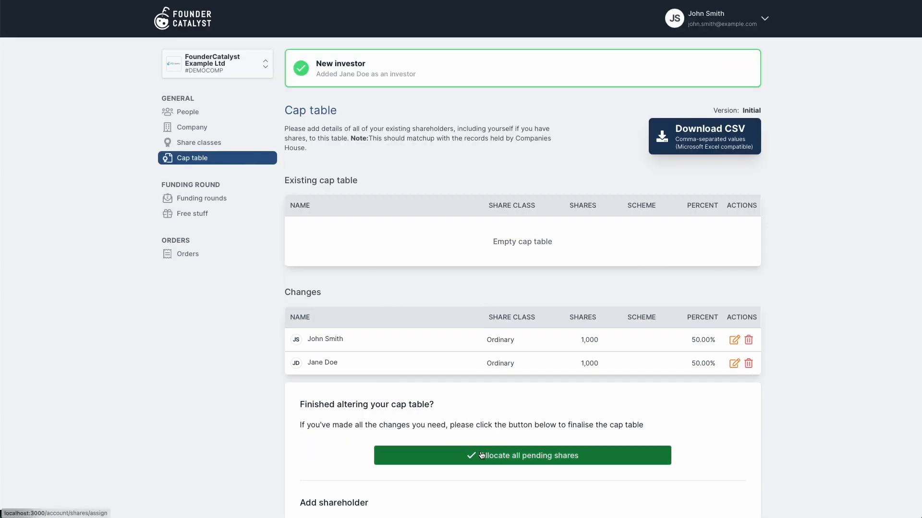
click(509, 456)
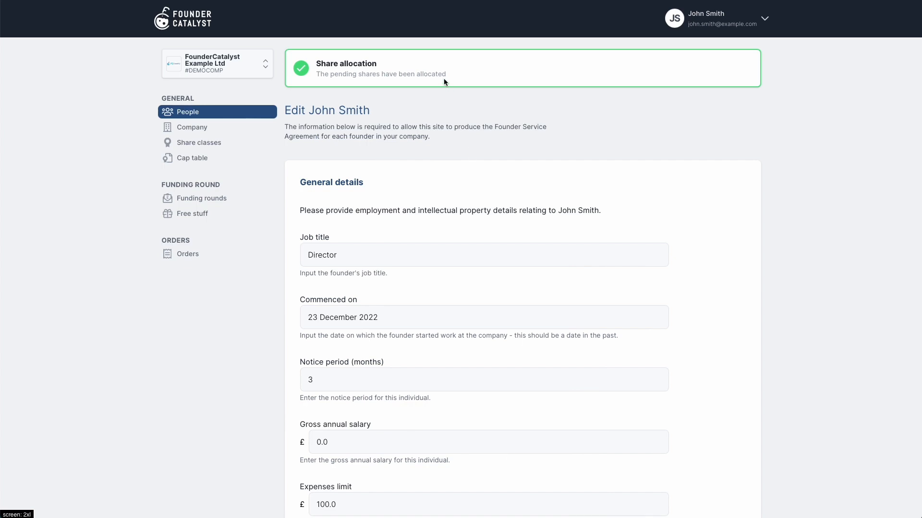
Set the first founder's gross annual salary to £10000.0 and save
scroll(466, 243, down, 3)
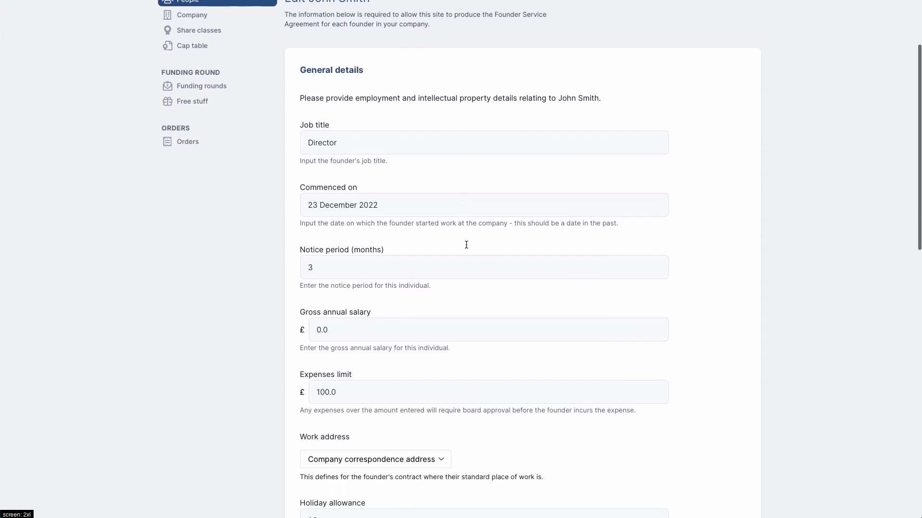
scroll(456, 250, down, 1)
click(314, 289)
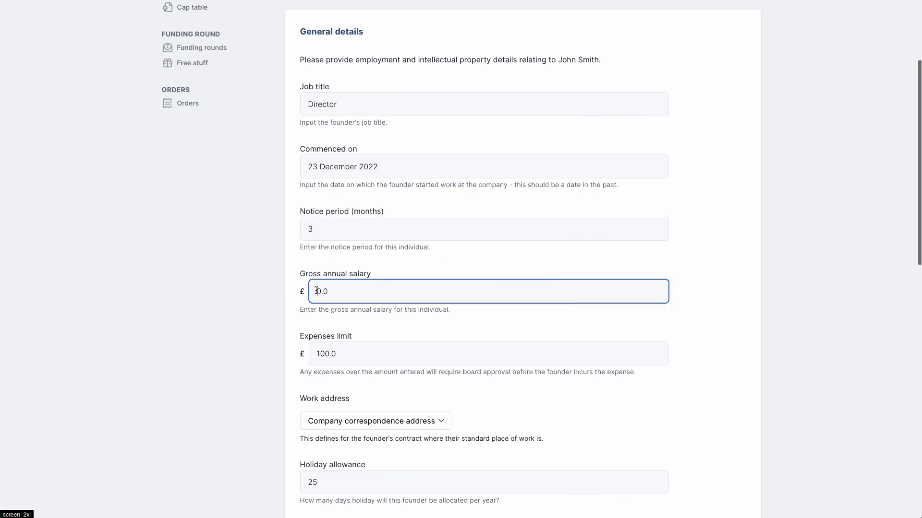
text(1000)
scroll(461, 259, down, 8)
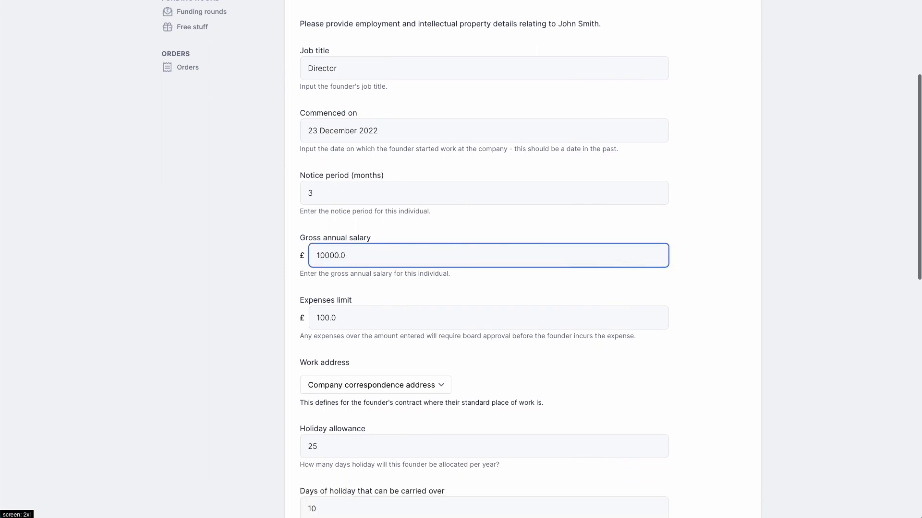
scroll(342, 447, down, 8)
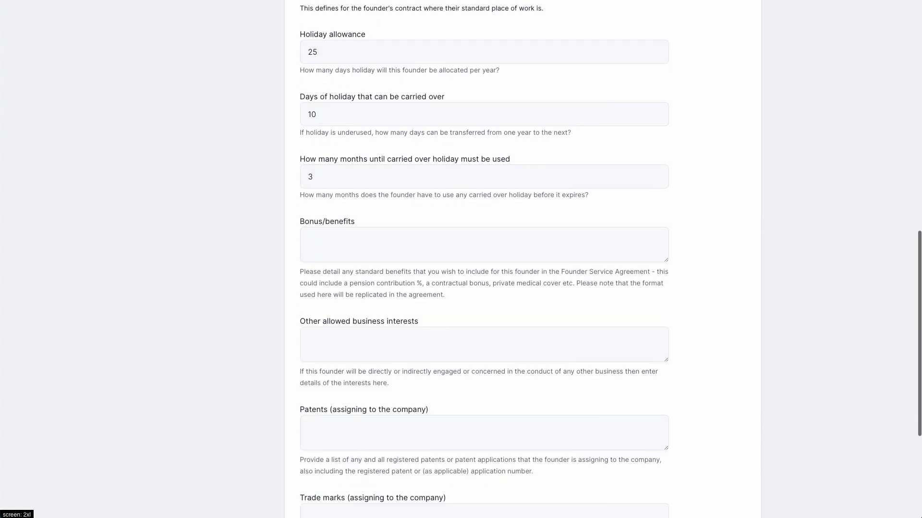
click(343, 447)
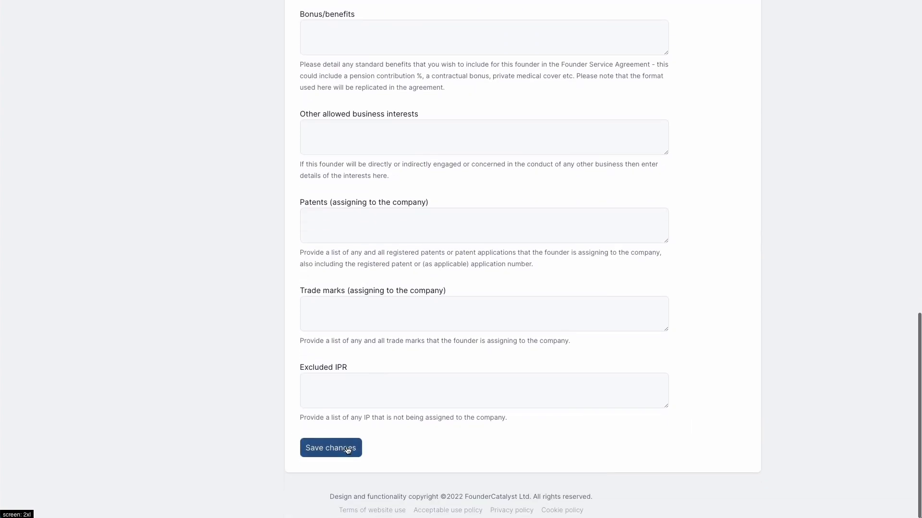
Set the second founder's gross annual salary to £10000.0 and save
scroll(347, 449, down, 5)
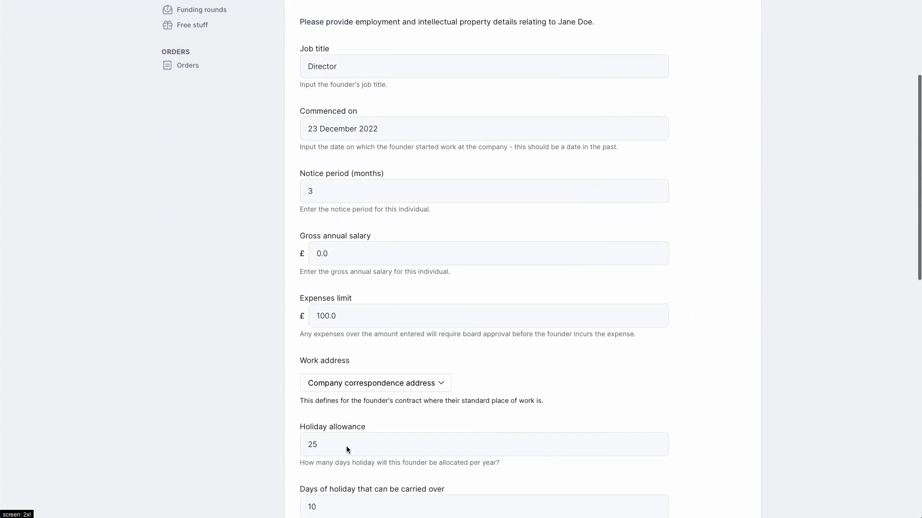
click(327, 260)
text(1000)
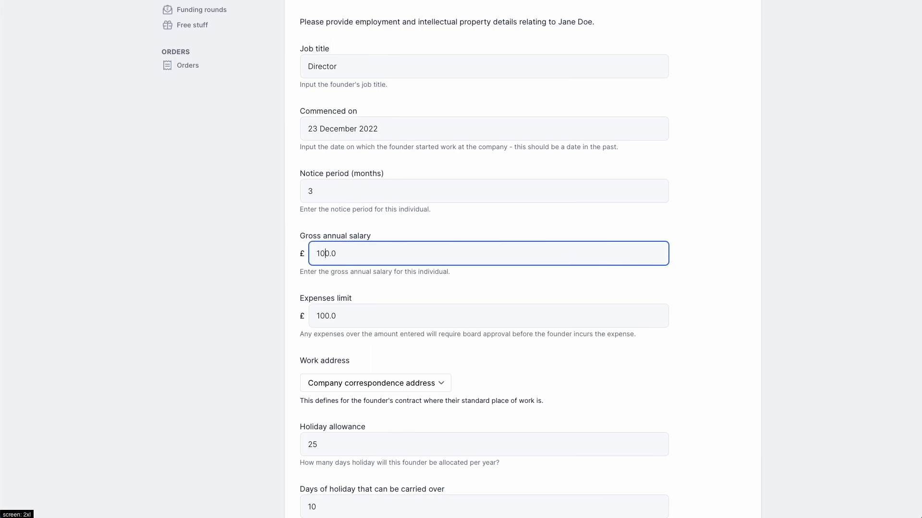
scroll(316, 250, down, 15)
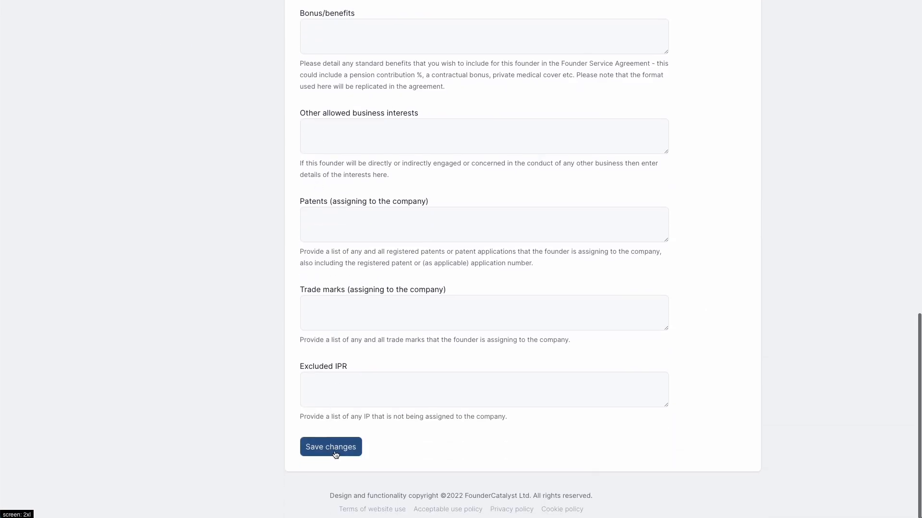
click(335, 453)
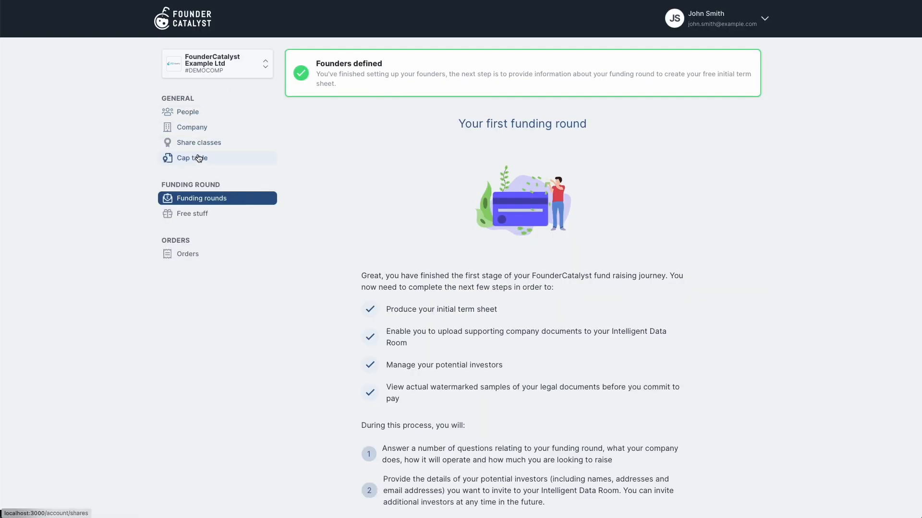
Start the company's first funding round from the Funding rounds page
click(706, 19)
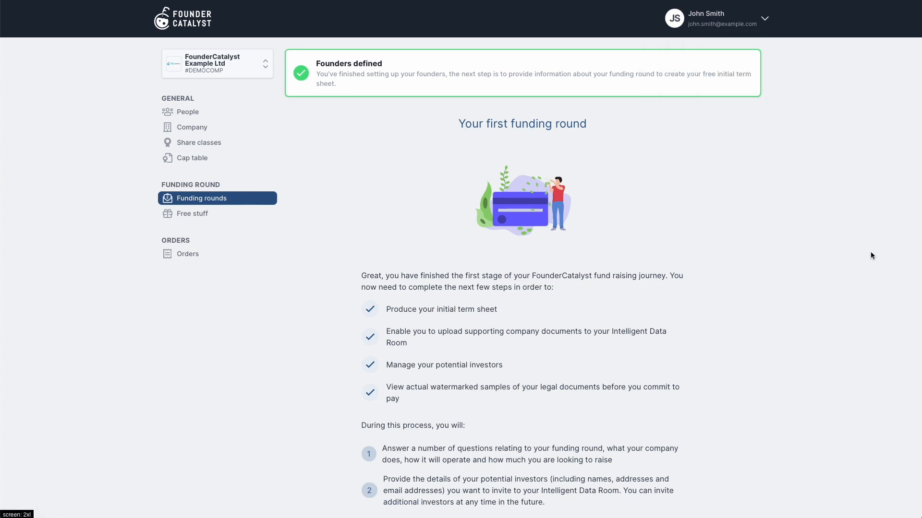
scroll(597, 356, down, 2)
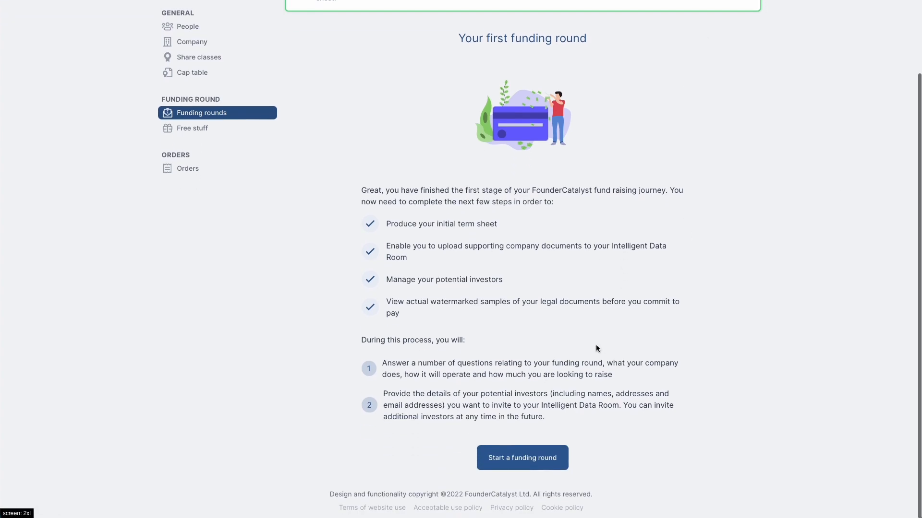
click(532, 464)
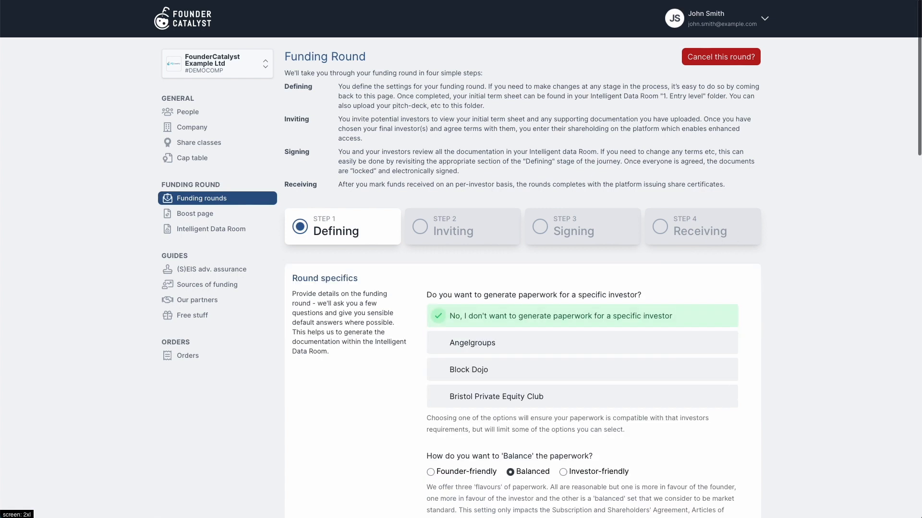
Set EIS, SEIS and advance assurance all to Yes and save the round specifics
scroll(816, 319, down, 3)
scroll(816, 321, down, 10)
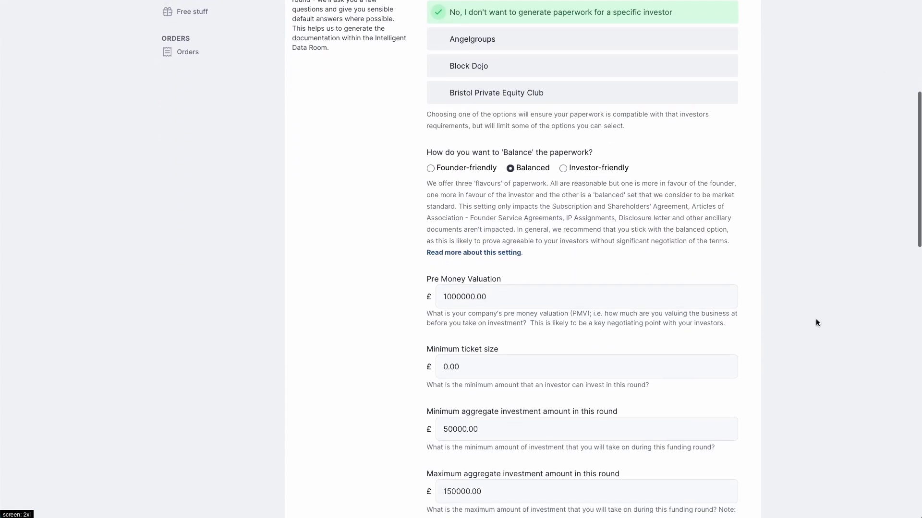
scroll(816, 322, down, 4)
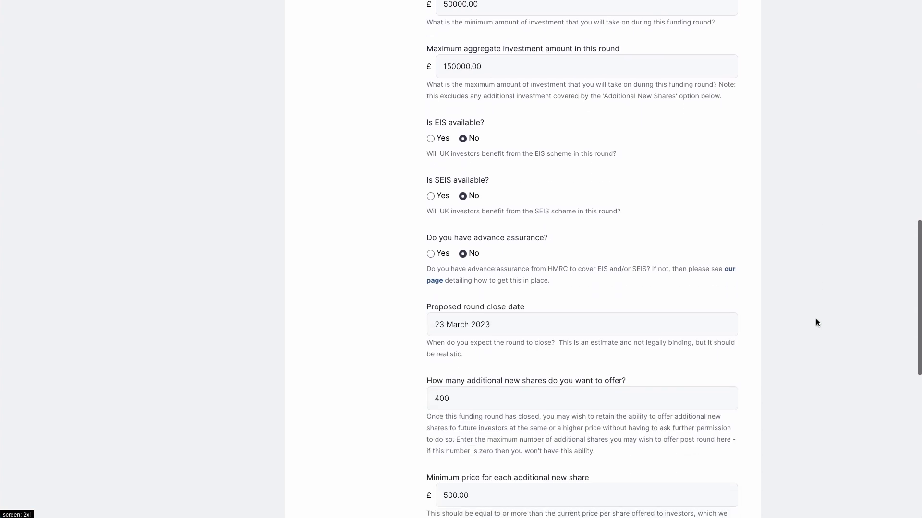
click(430, 80)
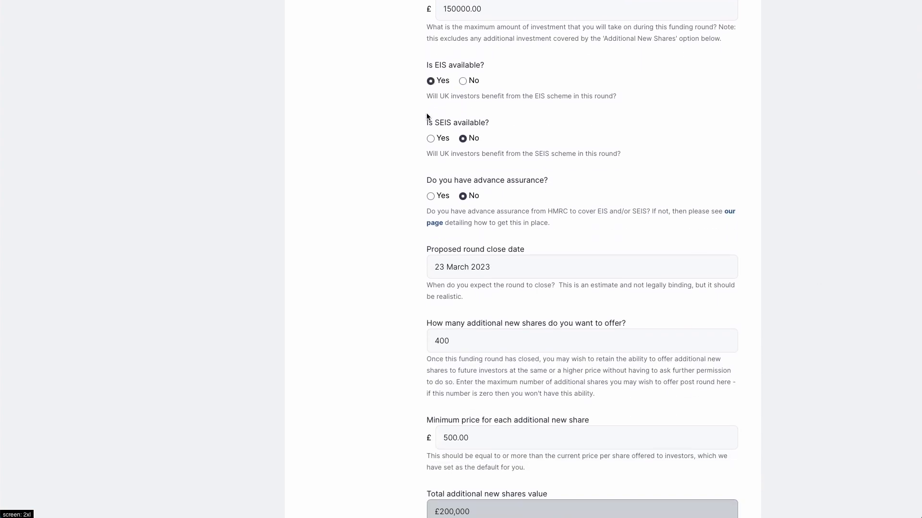
click(431, 138)
click(430, 196)
scroll(377, 283, down, 5)
scroll(376, 284, down, 3)
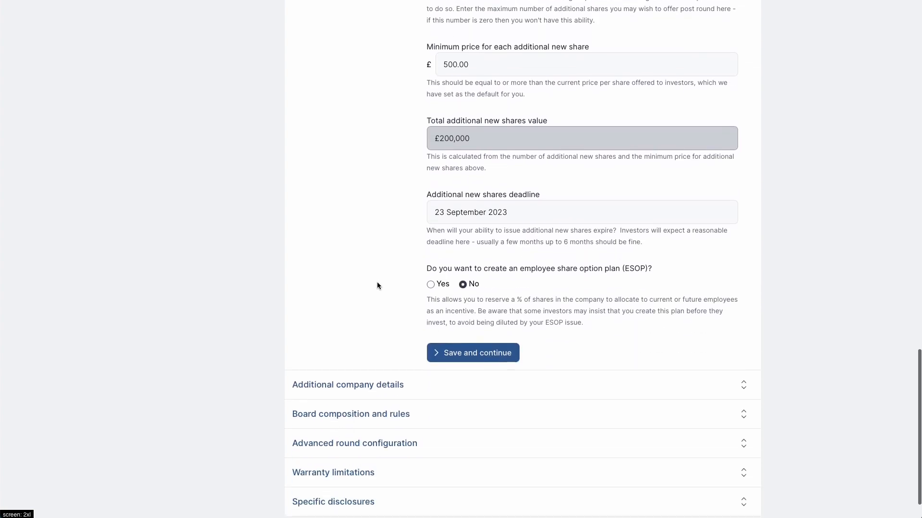
click(465, 350)
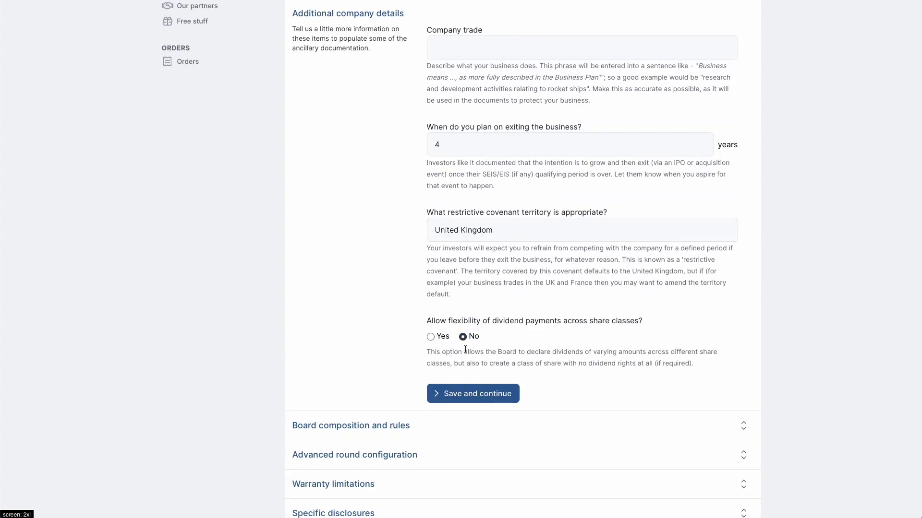
Describe the company trade as 'builds widgets for the robot business' and save the details
click(485, 53)
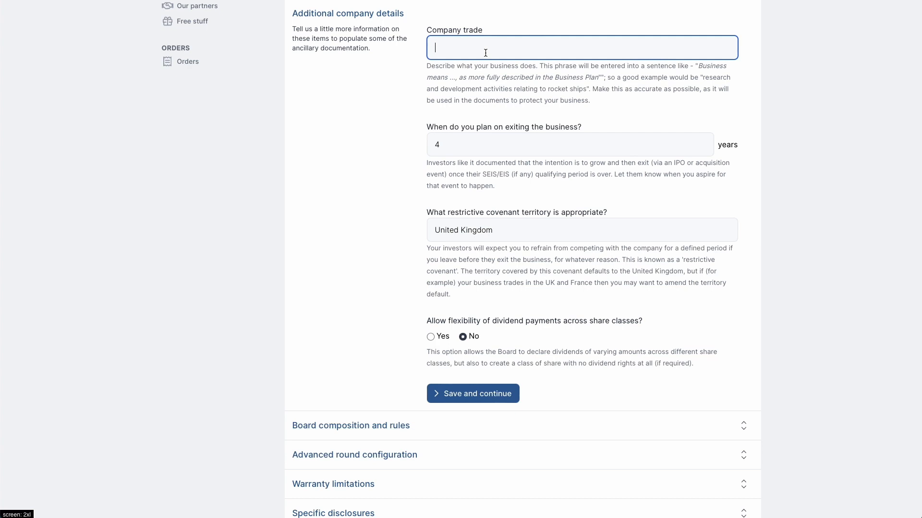
text(builds widgets for the robot business)
click(474, 393)
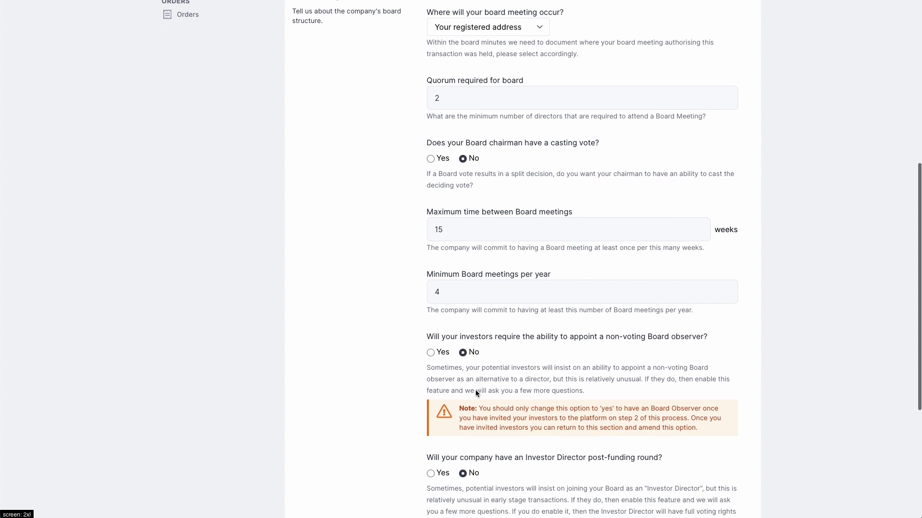
Accept the board composition, advanced round configuration and warranty limitations sections
scroll(476, 393, down, 5)
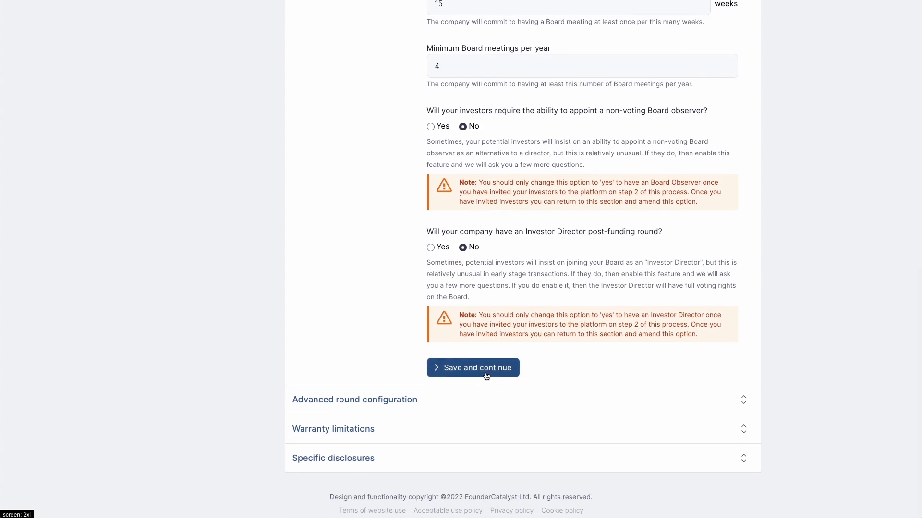
click(485, 375)
scroll(483, 380, down, 2)
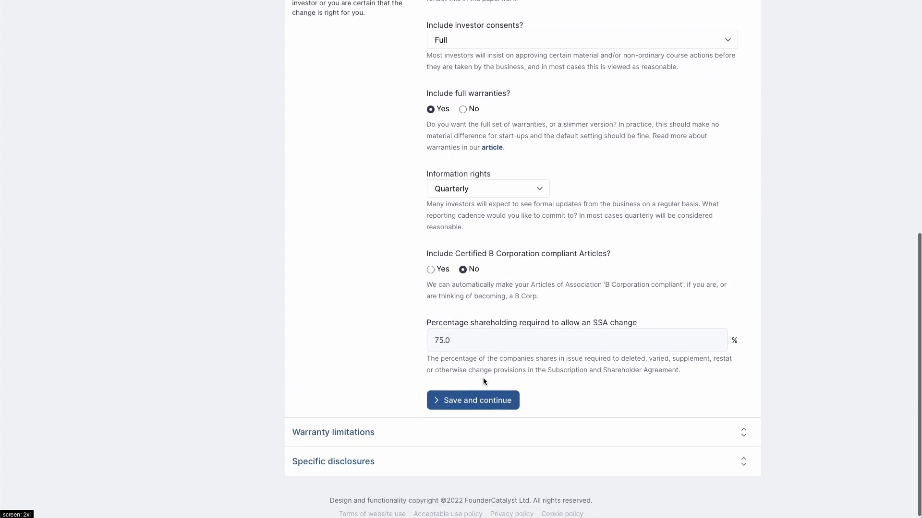
click(477, 399)
scroll(478, 403, down, 1)
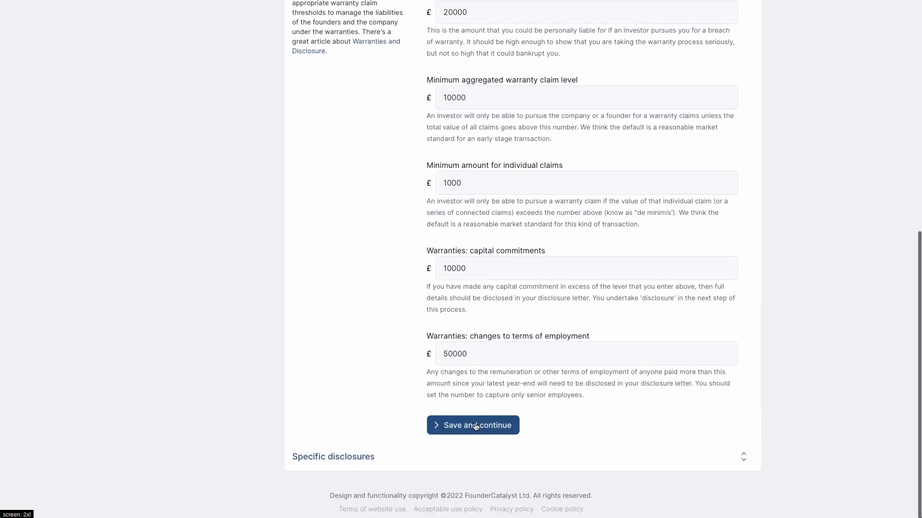
click(475, 427)
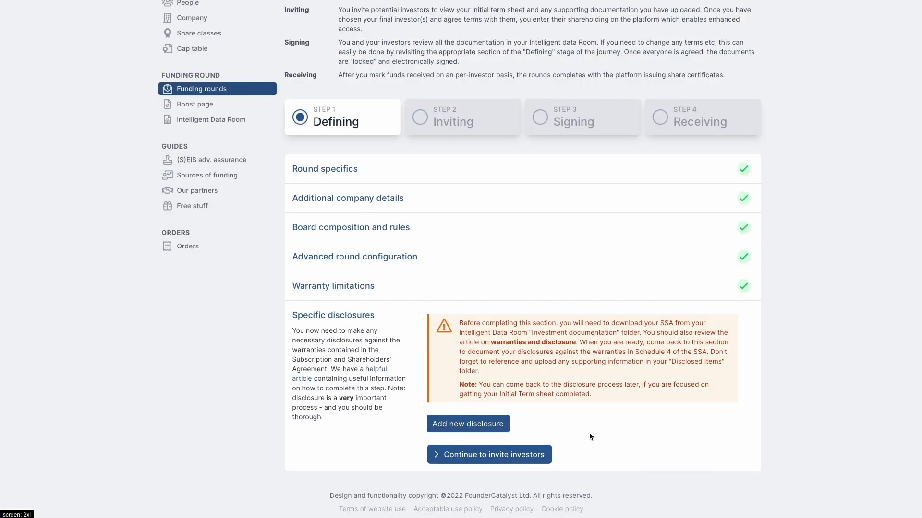
Move the defined round on to inviting investors and bring up the Boost page
click(521, 456)
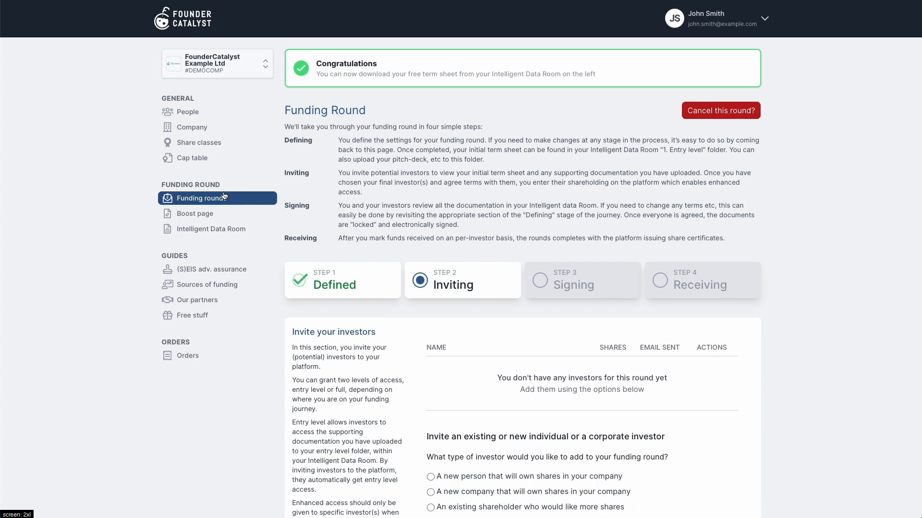
click(203, 212)
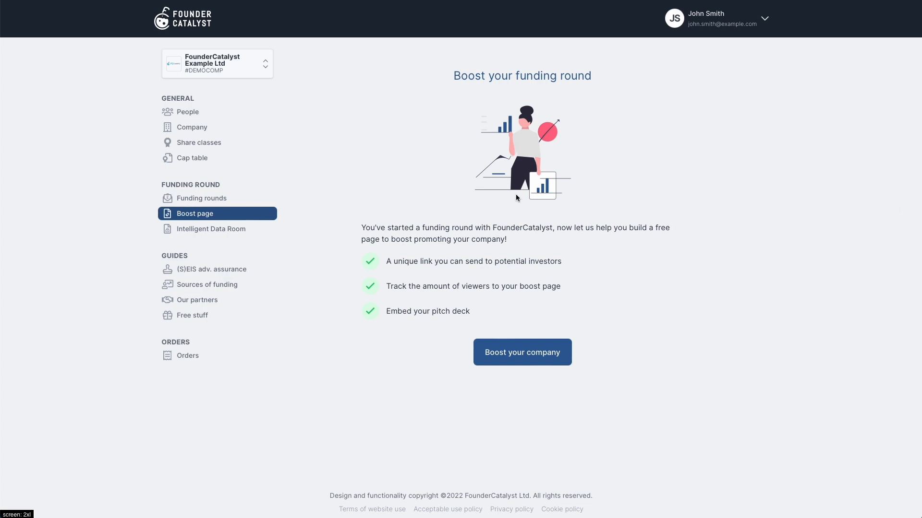
Drop Pitch Deck.pdf into the Intelligent Data Room's '4. Disclosed items' folder, then return to the funding round
click(217, 231)
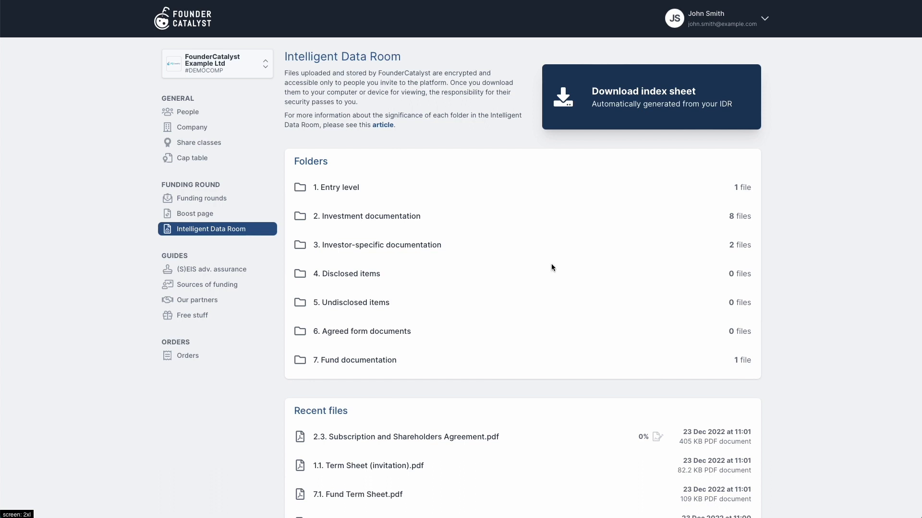
scroll(551, 264, down, 1)
scroll(551, 268, down, 1)
click(409, 185)
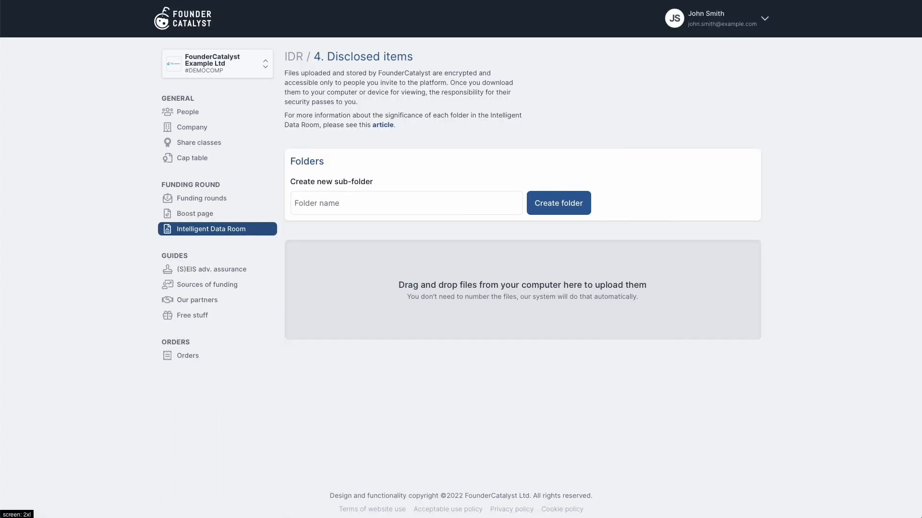
drag(730, 170, 609, 273)
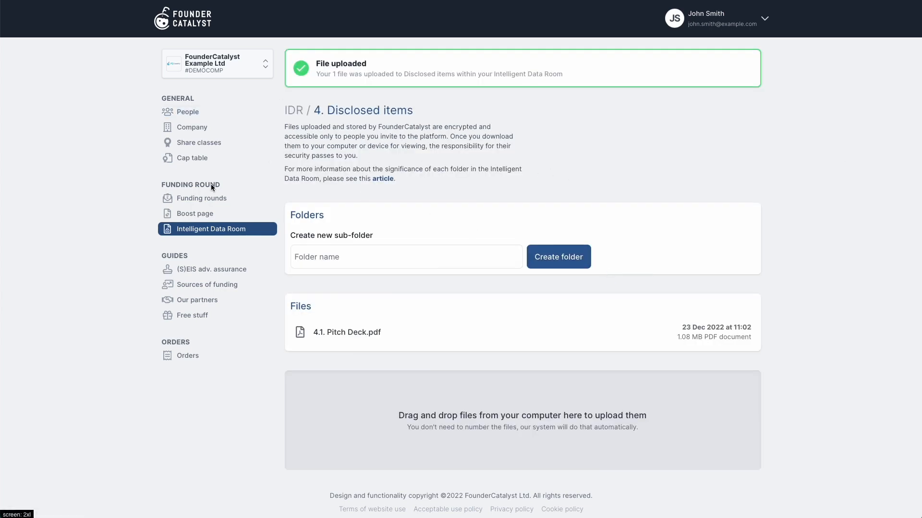
click(204, 198)
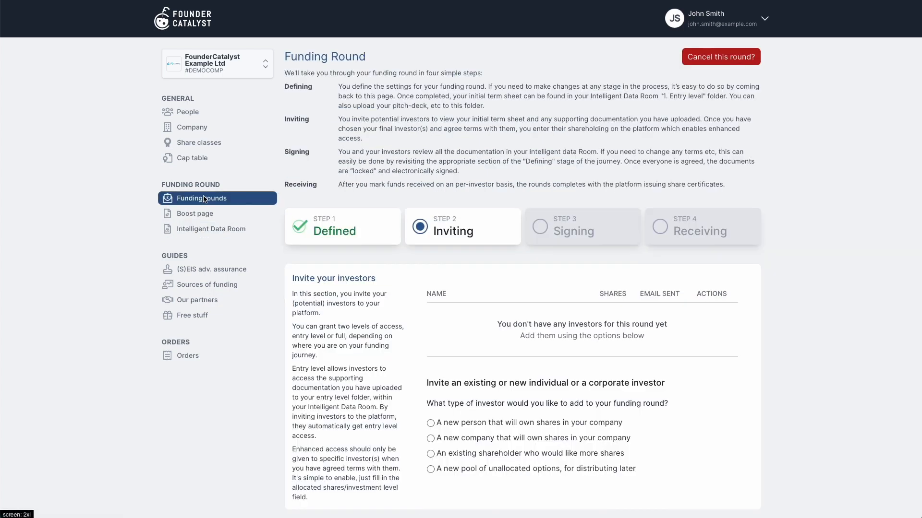
Add a new individual investor, entering their first name, last name and e-mail address
click(472, 423)
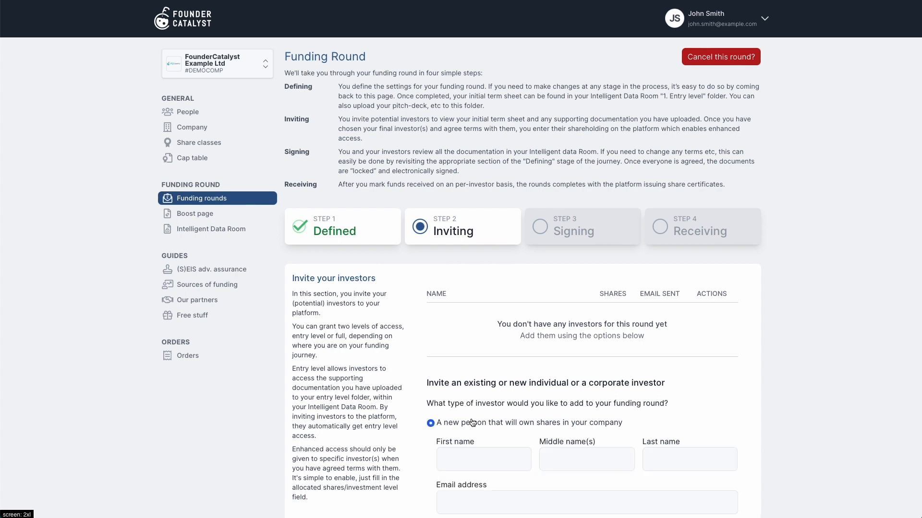
click(463, 459)
text(Brian)
key(Tab)
key(Tab)
text(Brown)
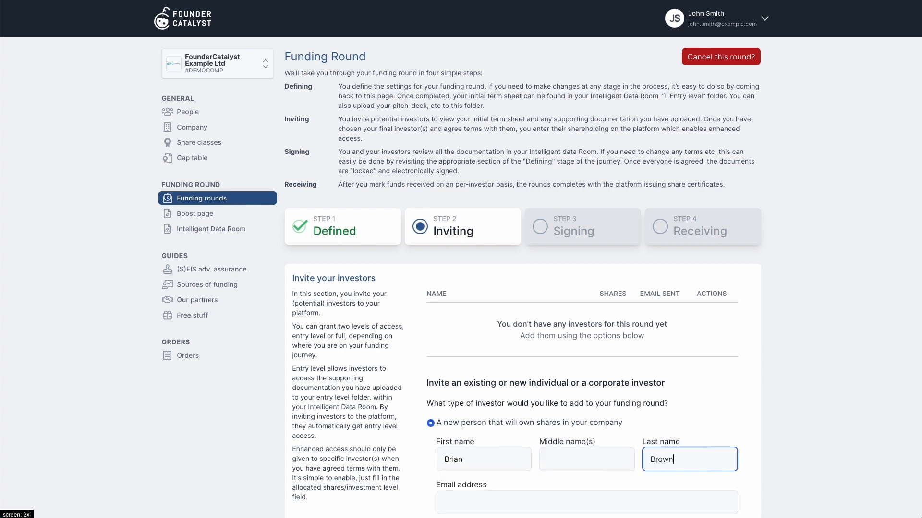
key(Tab)
text(brian.bro)
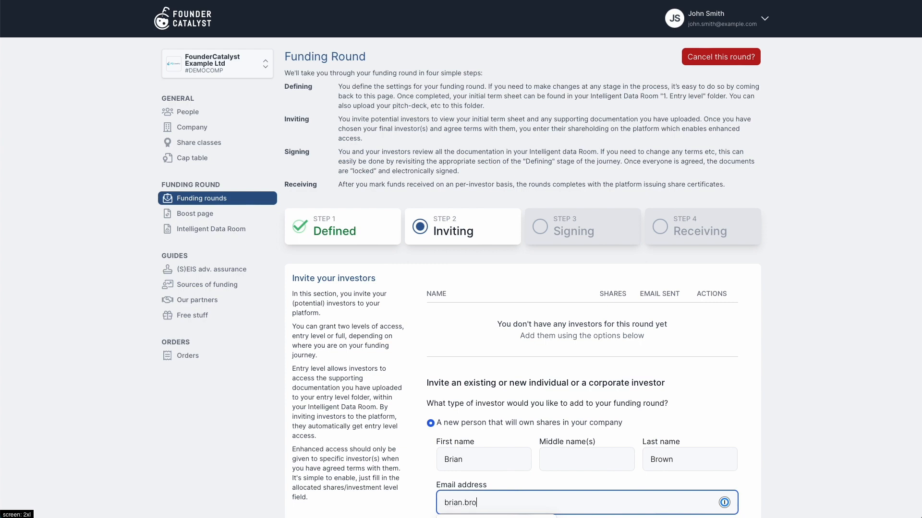
text(wn@example.com)
Give the investor the EIS scheme and 100 shares, then add them to the round
scroll(461, 456, down, 7)
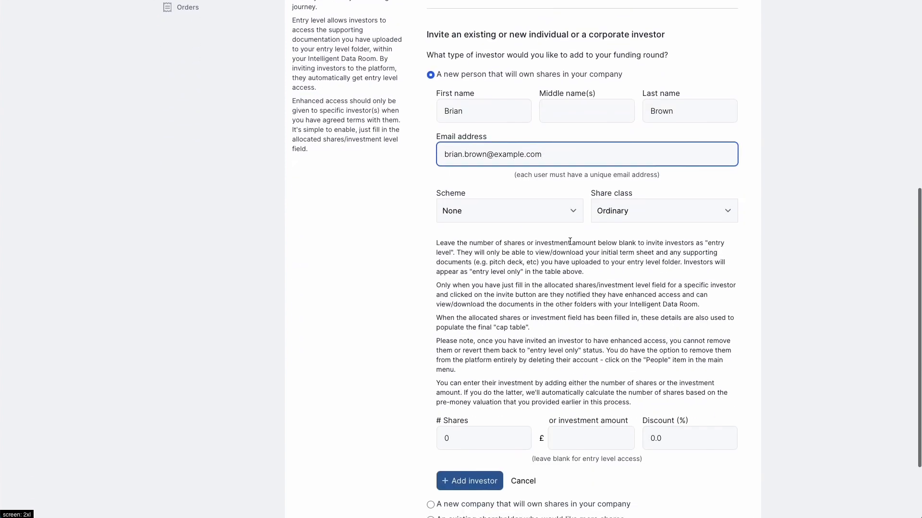
click(559, 209)
click(548, 215)
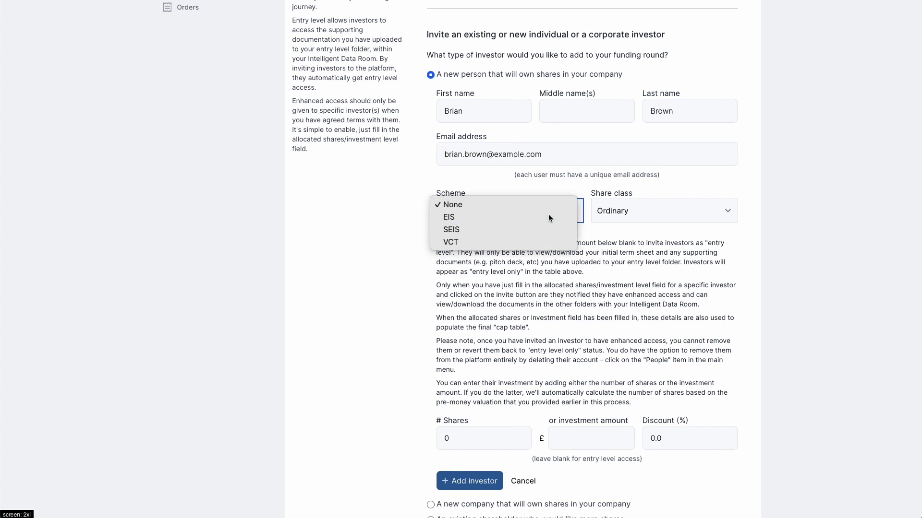
scroll(533, 289, down, 3)
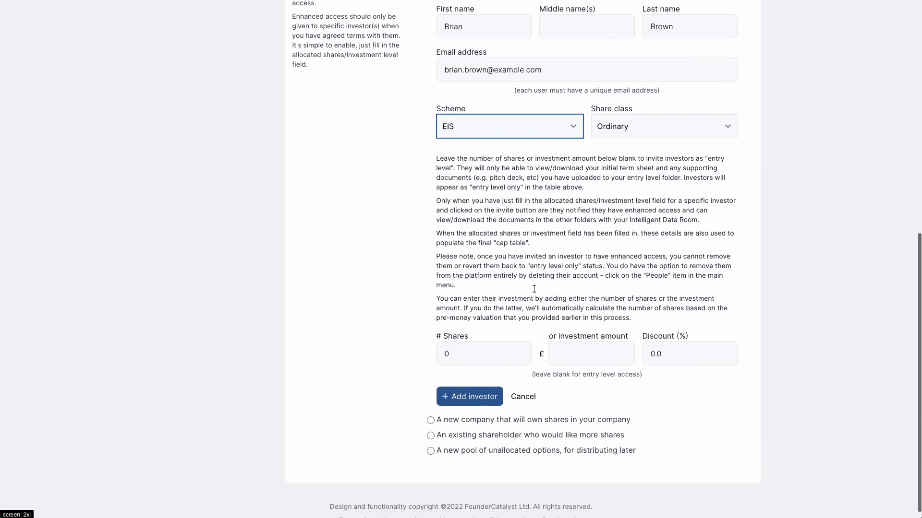
click(465, 353)
text(00)
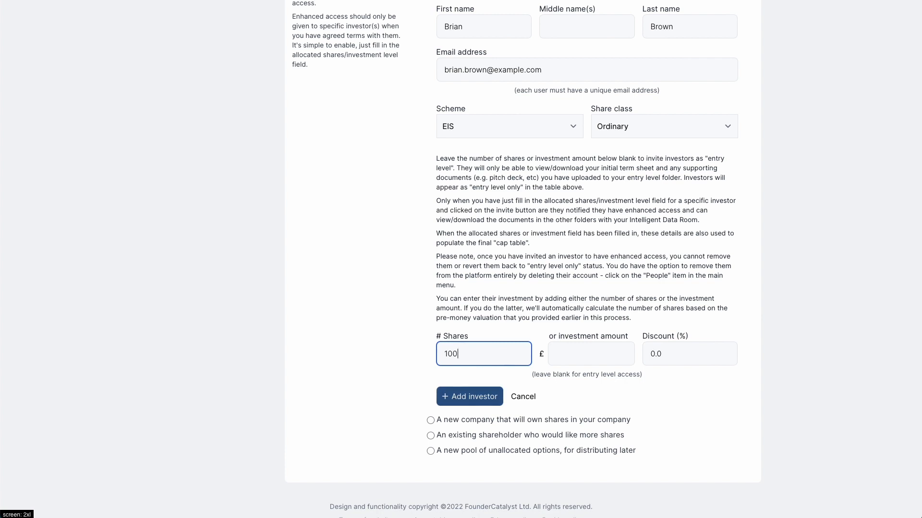
click(474, 397)
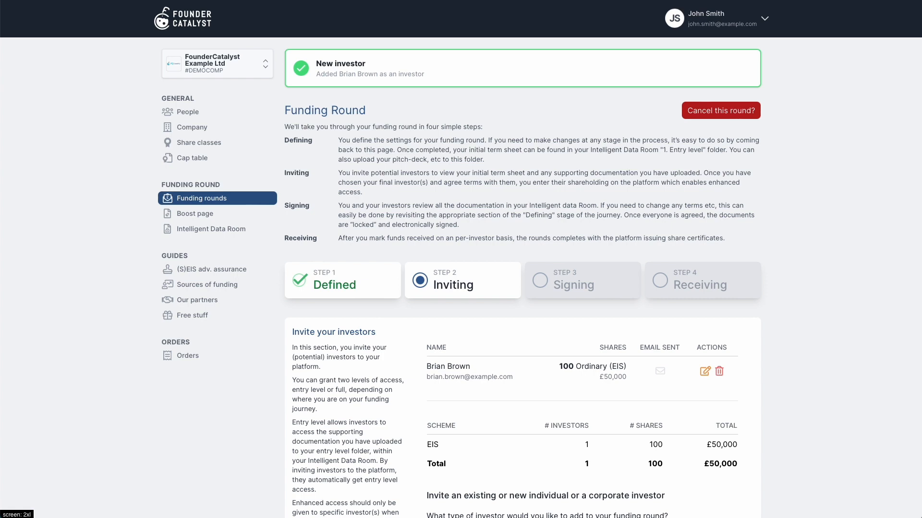
Send the invitation emails to all outstanding investors
scroll(820, 368, down, 6)
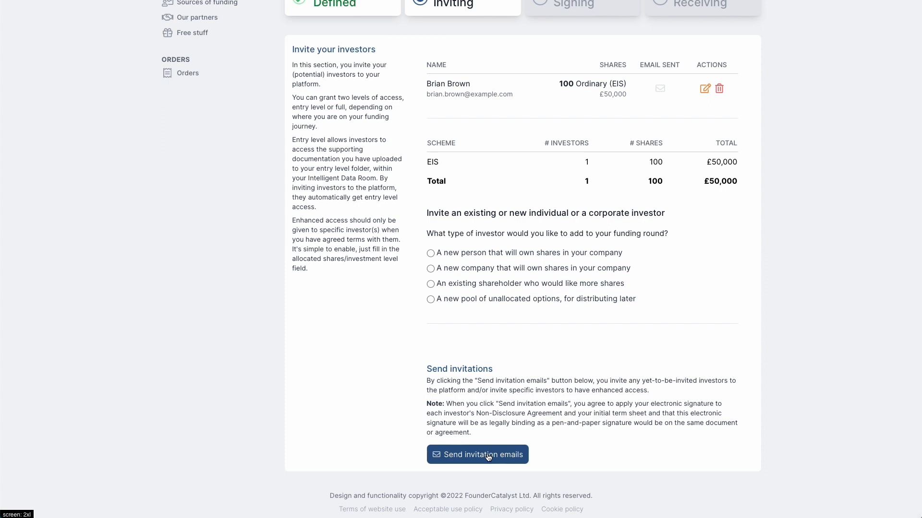
click(488, 455)
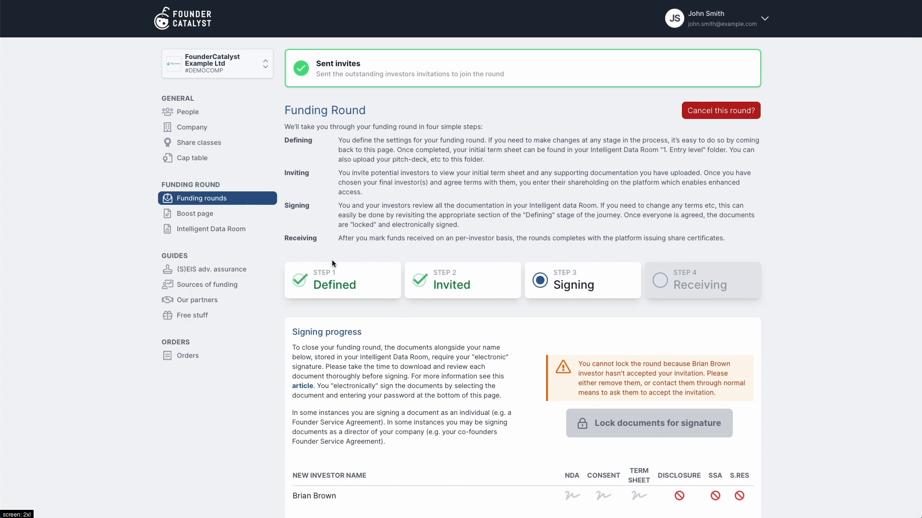
Return to the defining stage and start a specific disclosure for warranty 11.2
click(336, 277)
scroll(338, 271, down, 3)
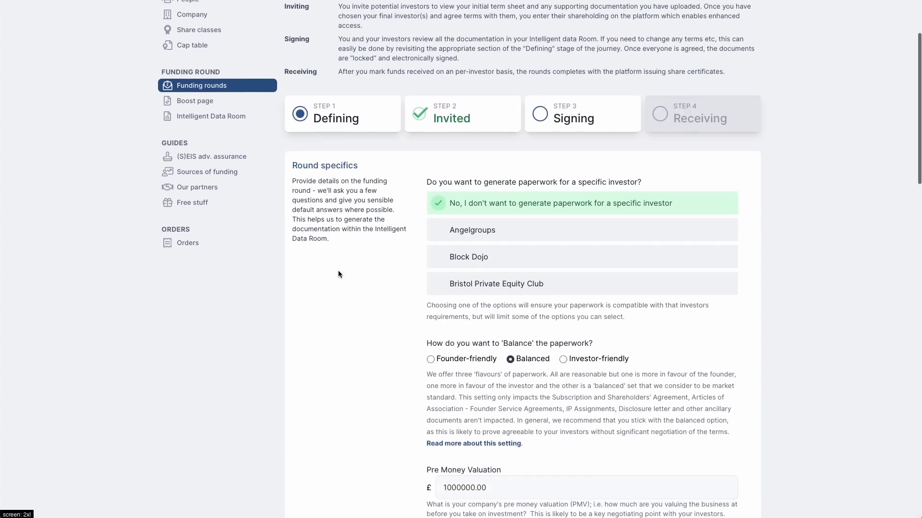
scroll(338, 274, down, 20)
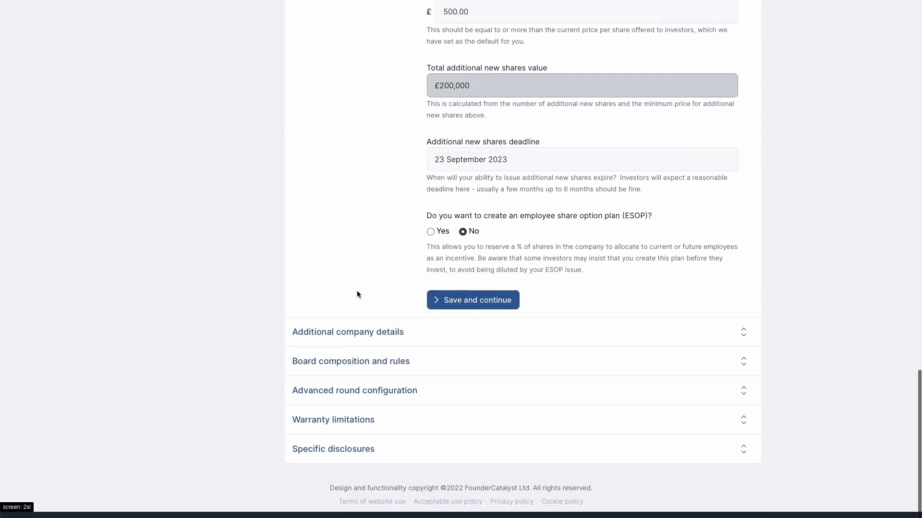
click(359, 457)
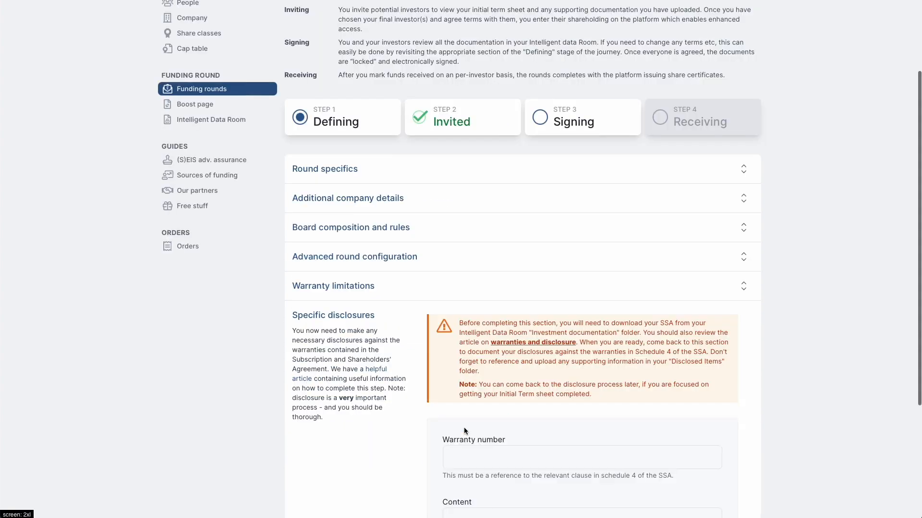
click(466, 455)
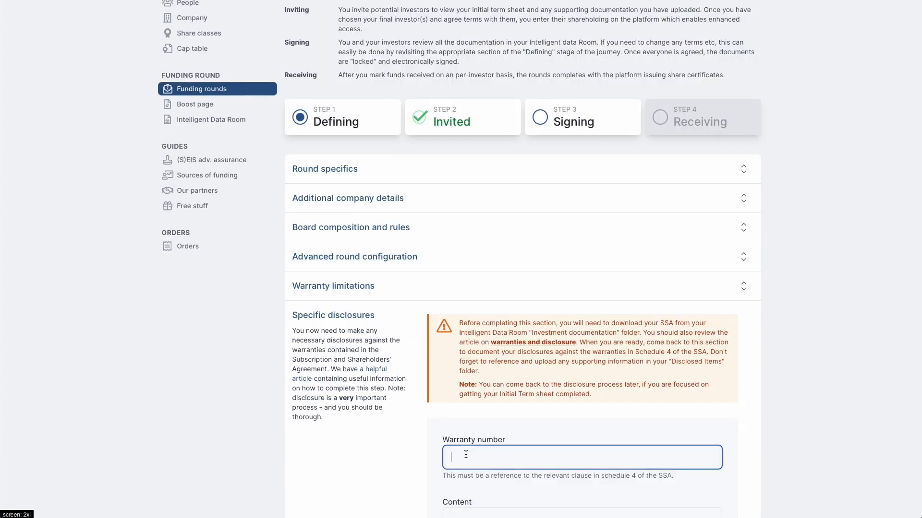
text(11.2)
Describe the existing partner agreement kept in Data Room folder 4 and save the disclosure
scroll(455, 454, down, 2)
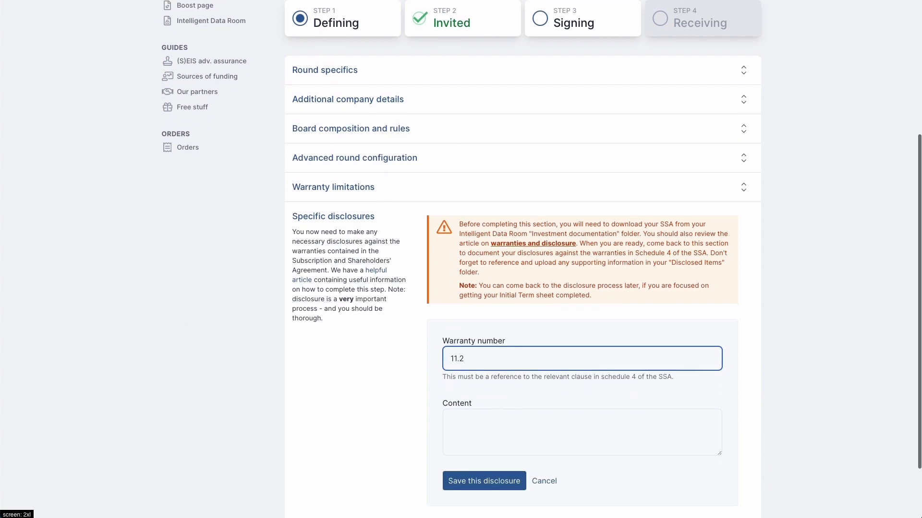
click(463, 428)
text(We have)
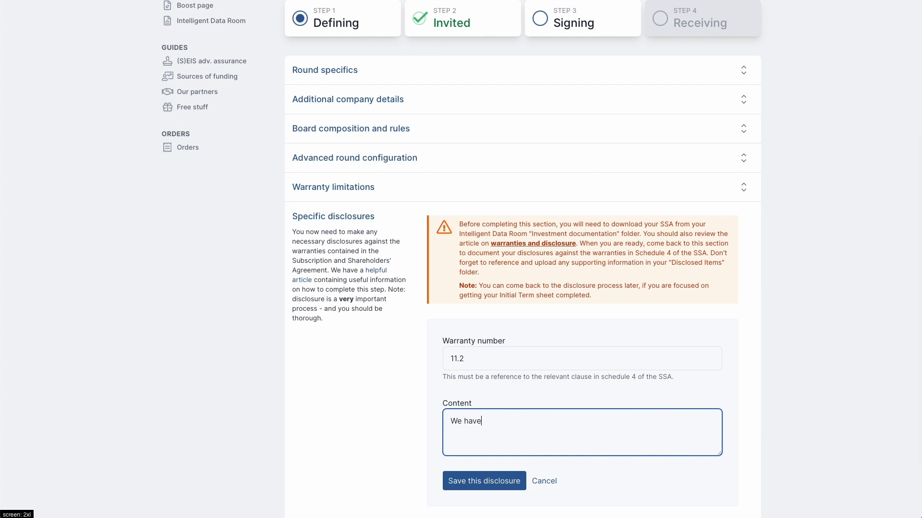
text( an existing agreement with a partner)
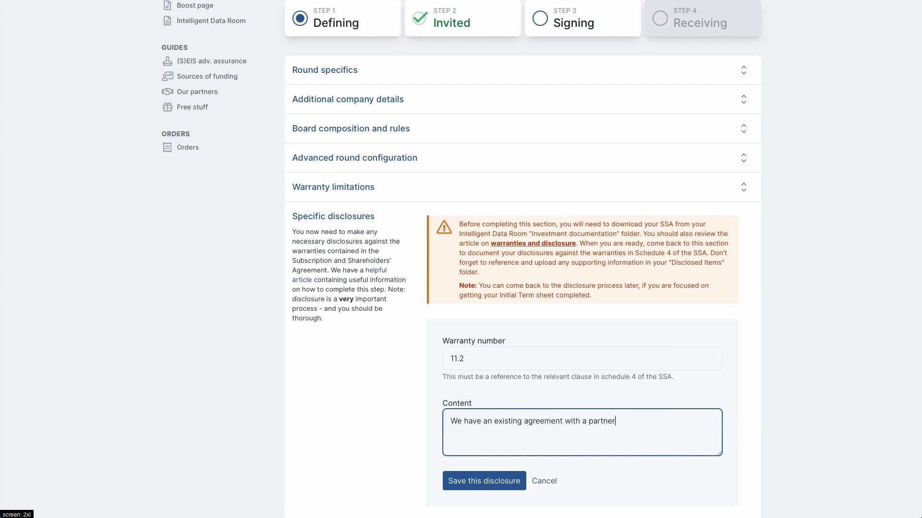
text( that will still be in place outside of t)
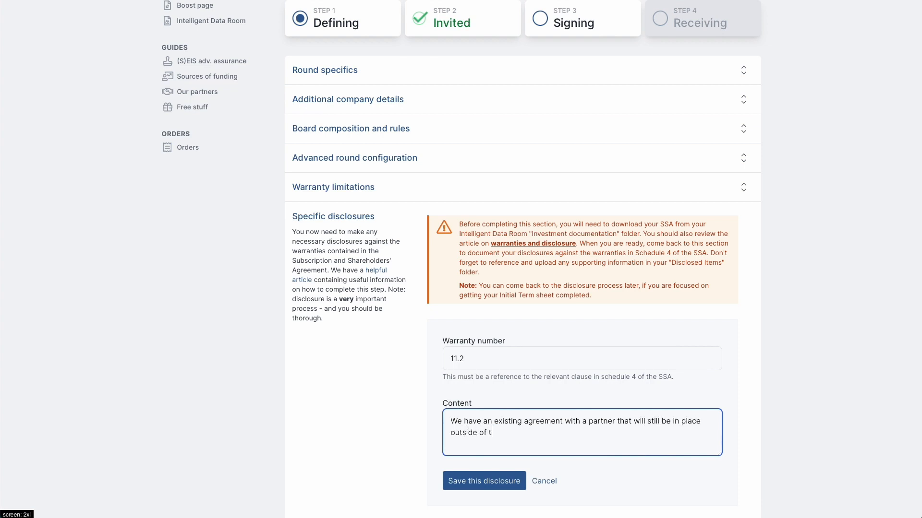
text(his provision. This agreement)
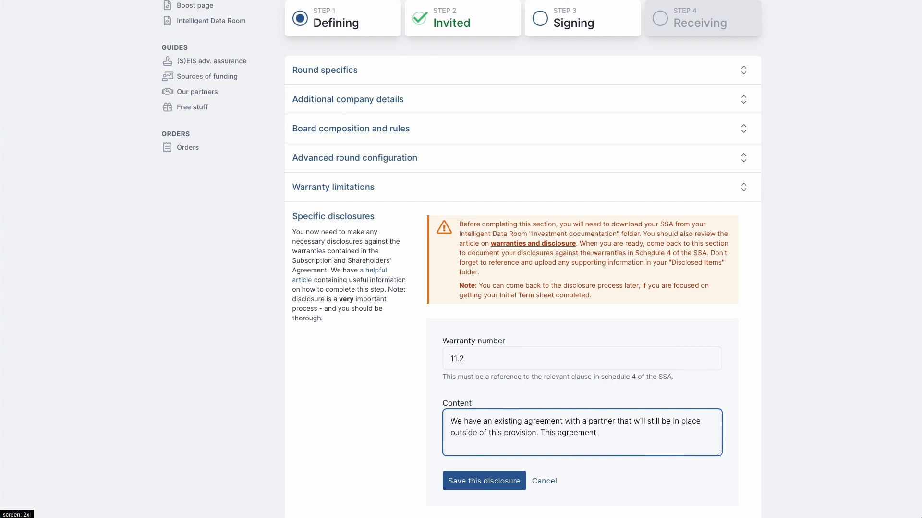
text( wi)
key(BackSpace)
text(is in the Data Room under folder 4)
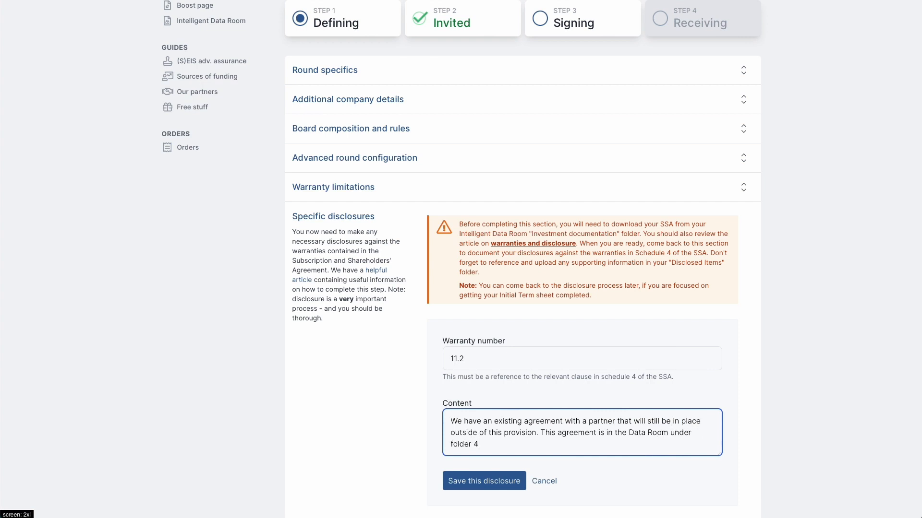
text(.)
click(485, 482)
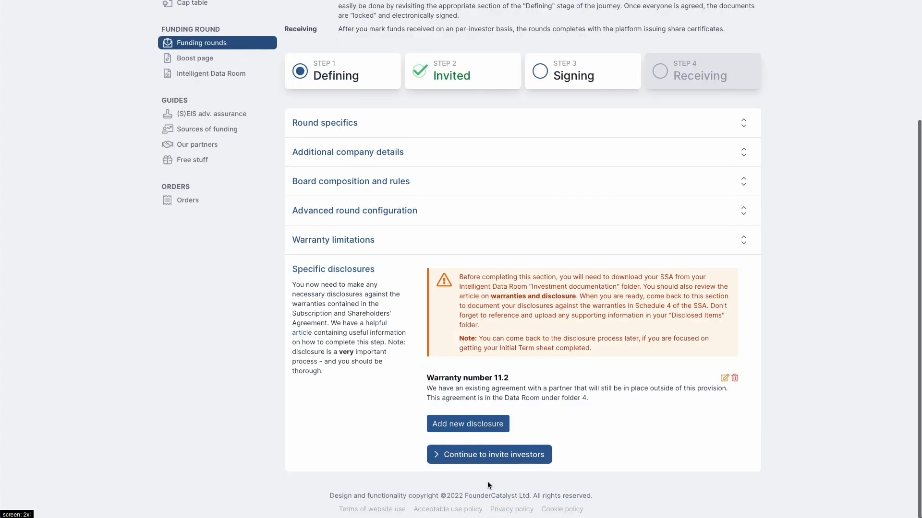
Lock the documents for signature, mark the £50,000 as received, and enter the account password
click(495, 461)
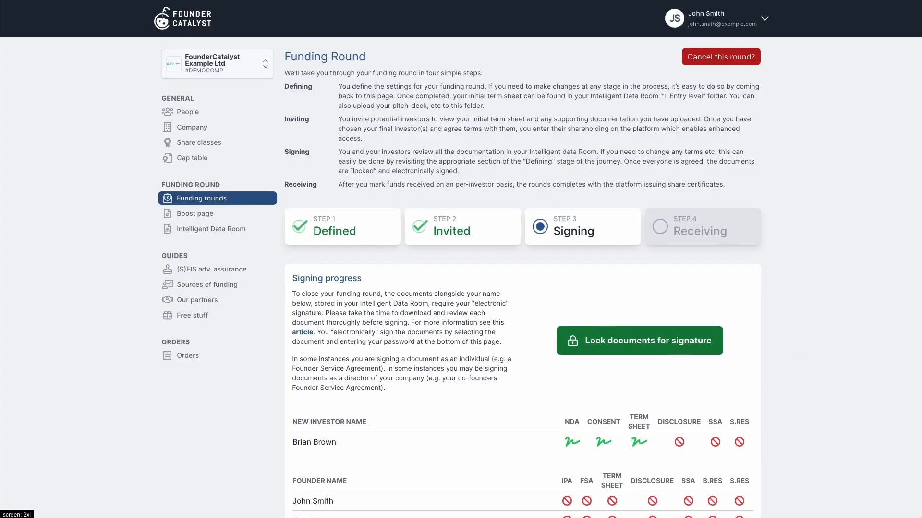
click(663, 343)
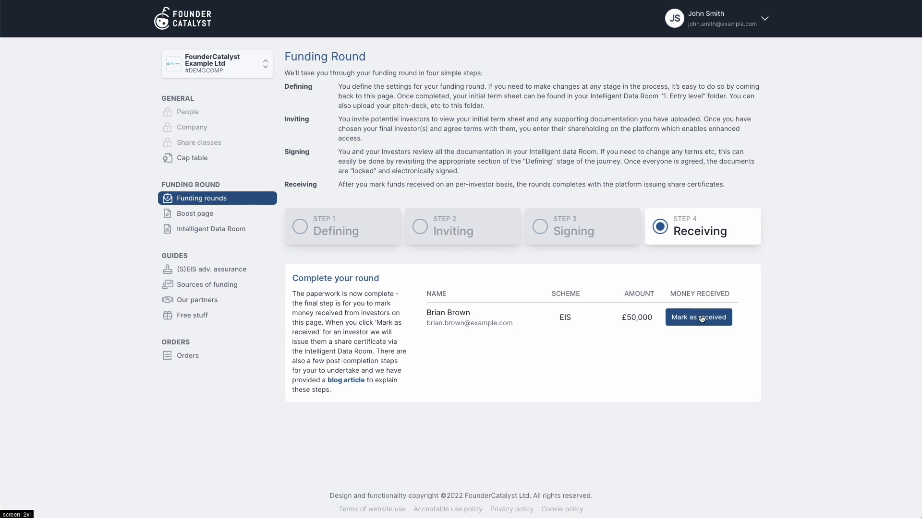
click(699, 317)
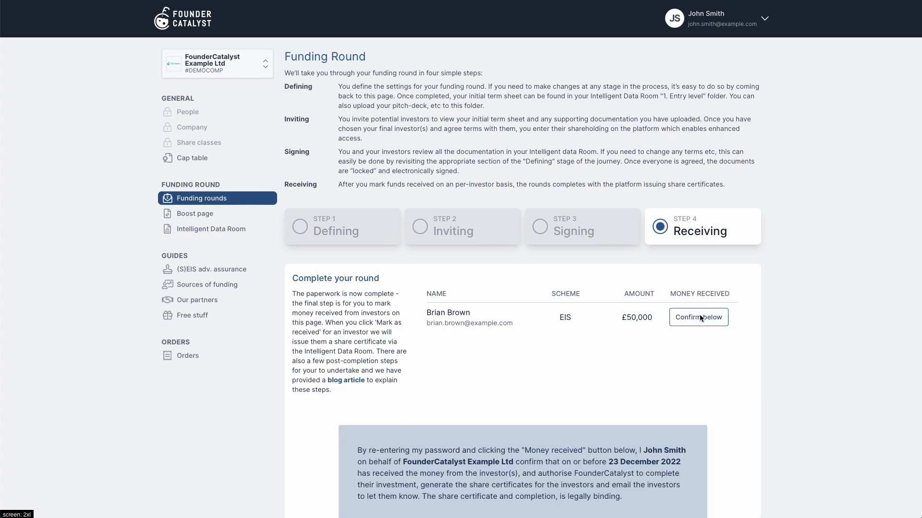
scroll(583, 379, down, 3)
click(562, 417)
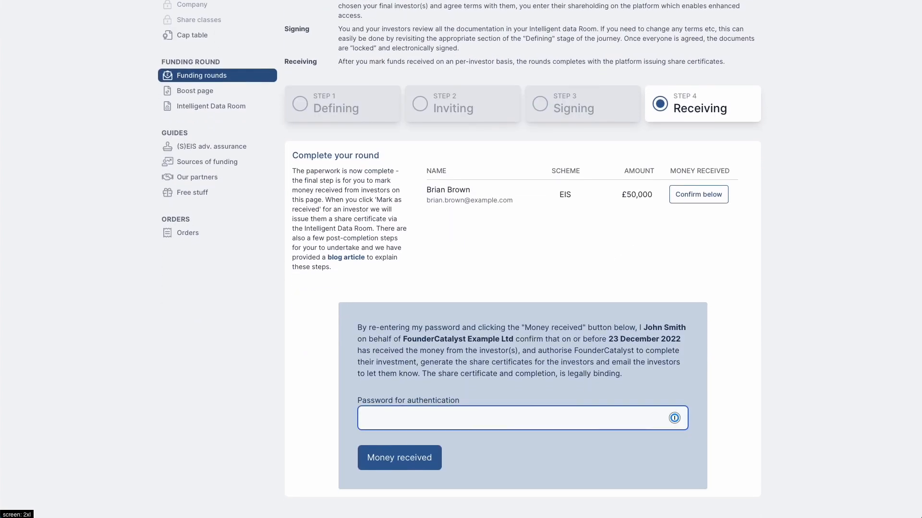
text(••••••••)
Confirm the money received, view the emailed share_certificate.pdf, then return to Funding rounds
click(418, 462)
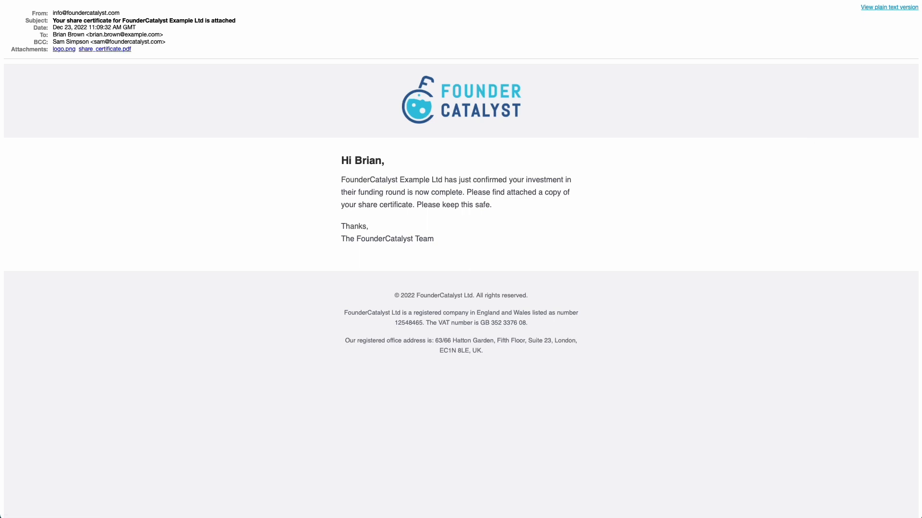
click(112, 50)
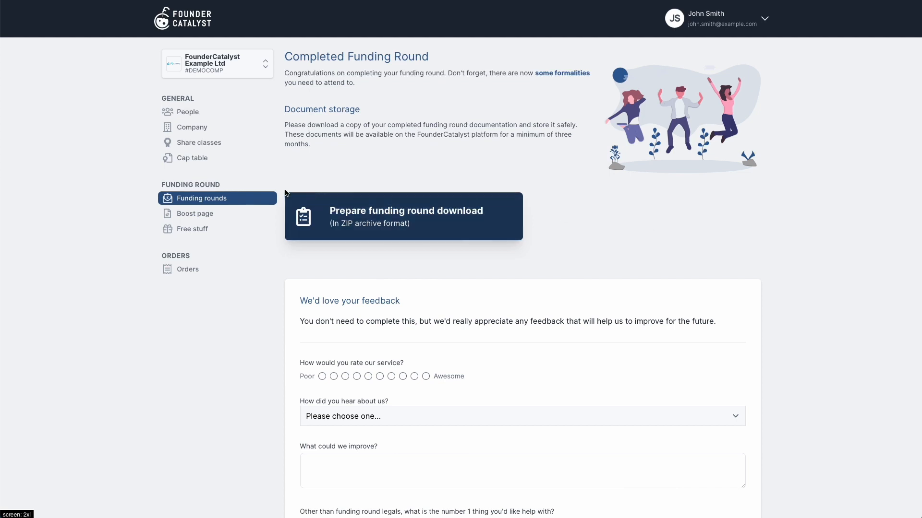
click(214, 202)
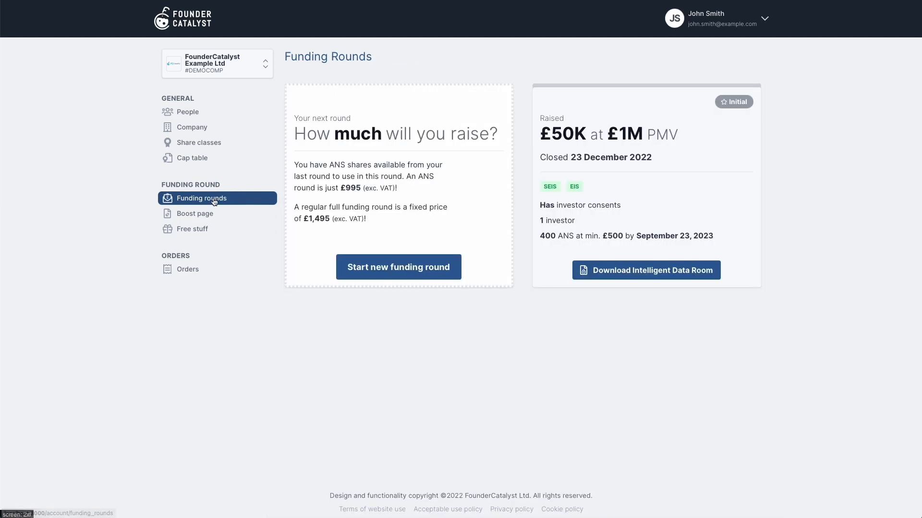